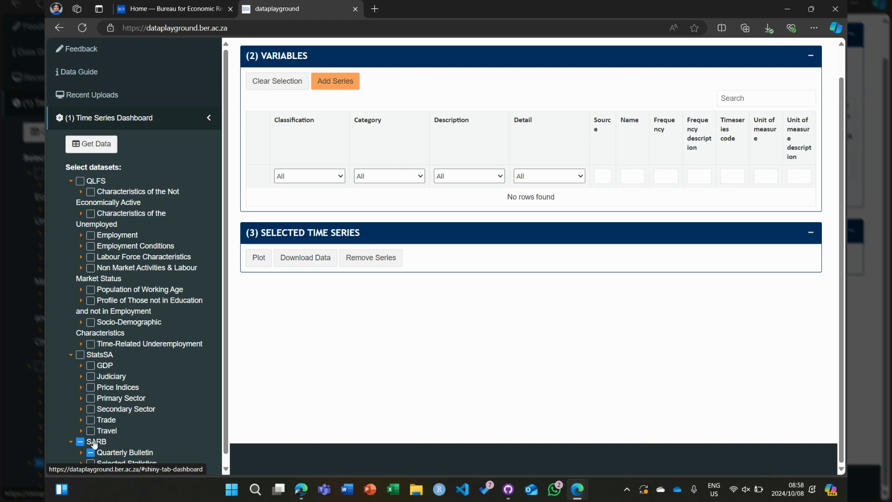
- Load the National accounts dataset from the SARB Quarterly Bulletin into the variables table
{"action": "left_click", "coordinate": [94, 444]}
{"action": "scroll", "coordinate": [94, 444], "scroll_direction": "down", "scroll_amount": 1}
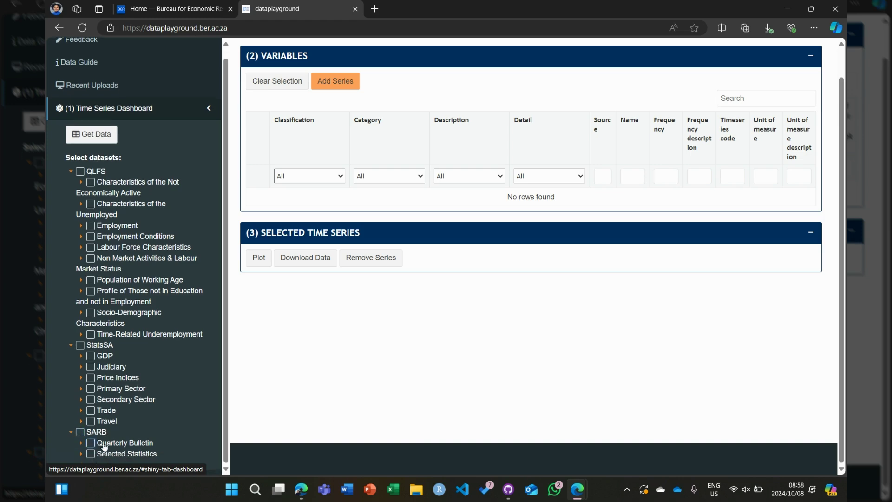
{"action": "left_click", "coordinate": [81, 444]}
{"action": "scroll", "coordinate": [111, 418], "scroll_direction": "down", "scroll_amount": 3}
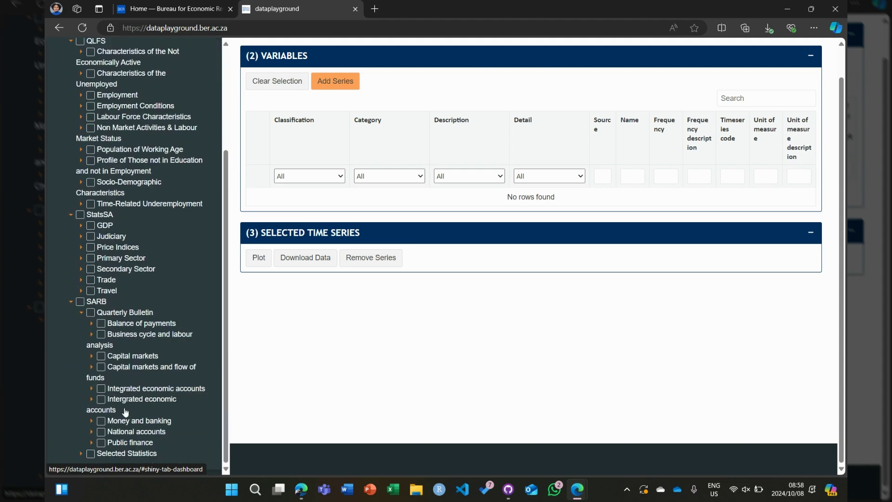
{"action": "left_click", "coordinate": [102, 433]}
{"action": "scroll", "coordinate": [146, 437], "scroll_direction": "up", "scroll_amount": 3}
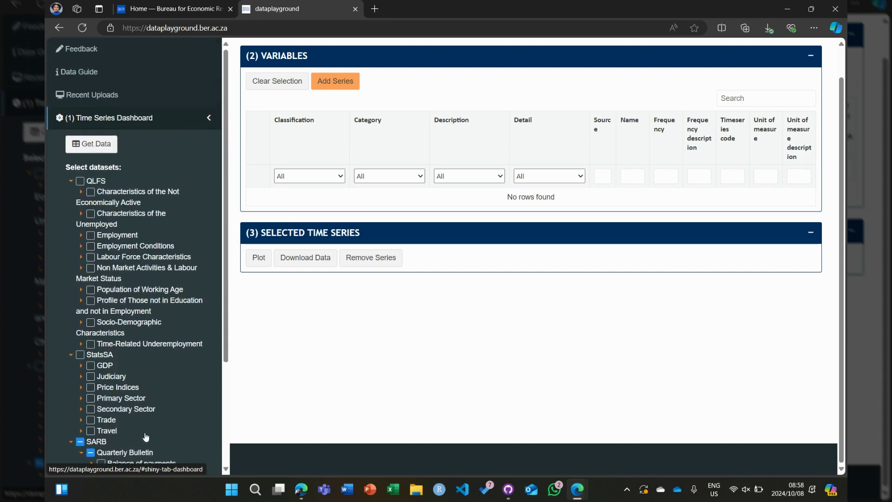
{"action": "left_click", "coordinate": [106, 145]}
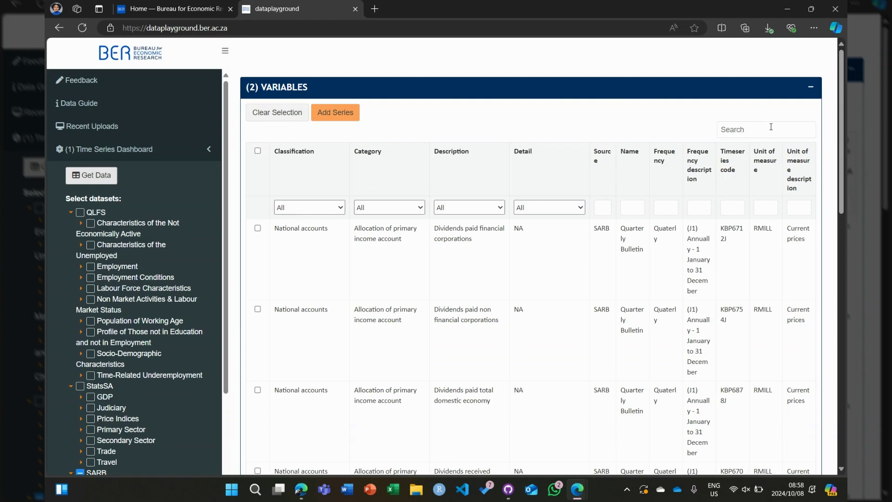
- Filter the variables by the category "Gross domestic product at market prices"
{"action": "left_click", "coordinate": [423, 208]}
{"action": "scroll", "coordinate": [436, 283], "scroll_direction": "down", "scroll_amount": 6}
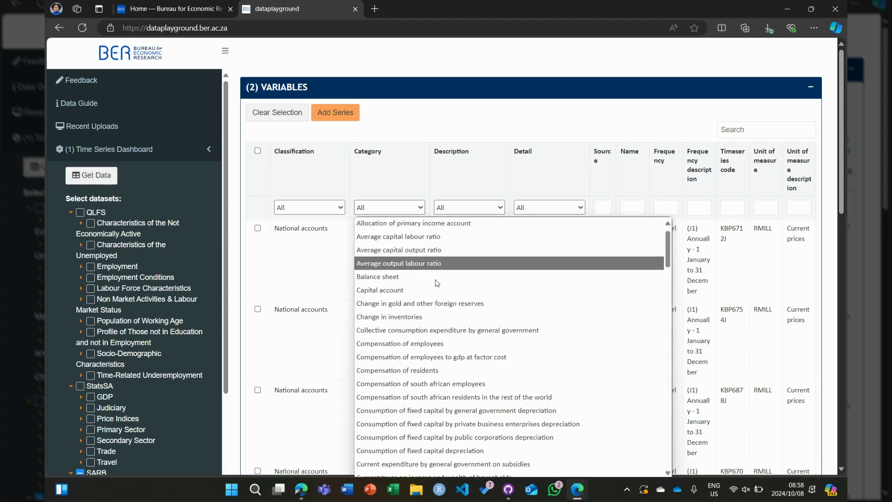
{"action": "scroll", "coordinate": [437, 283], "scroll_direction": "down", "scroll_amount": 6}
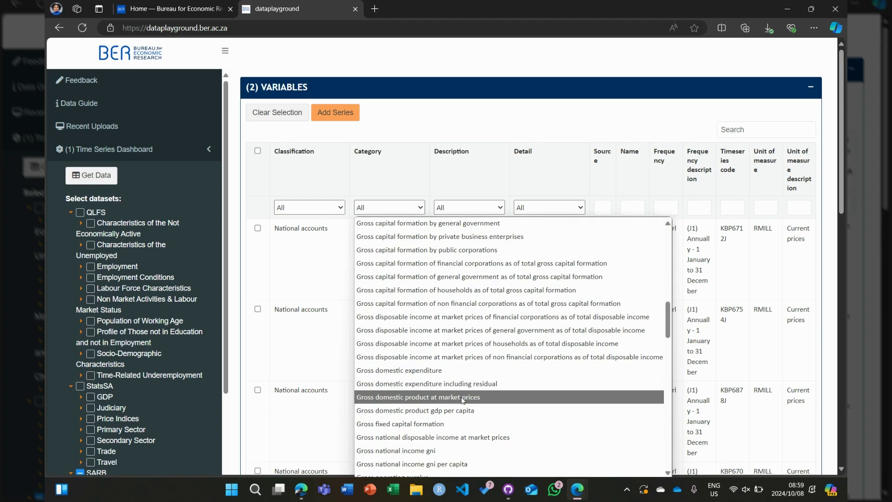
{"action": "left_click", "coordinate": [463, 398]}
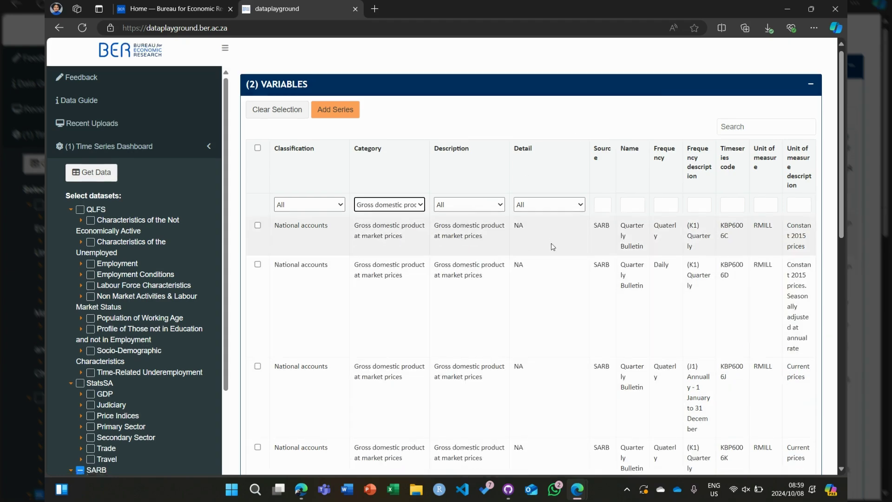
- Add the series KBP6006D, constant 2015 prices seasonally adjusted at annual rate, to the selected time series
{"action": "scroll", "coordinate": [552, 246], "scroll_direction": "down", "scroll_amount": 10}
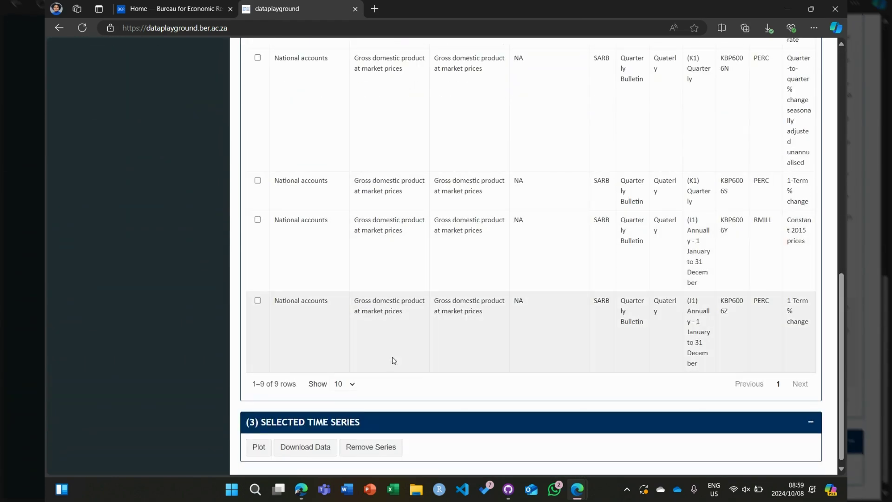
{"action": "scroll", "coordinate": [394, 360], "scroll_direction": "up", "scroll_amount": 10}
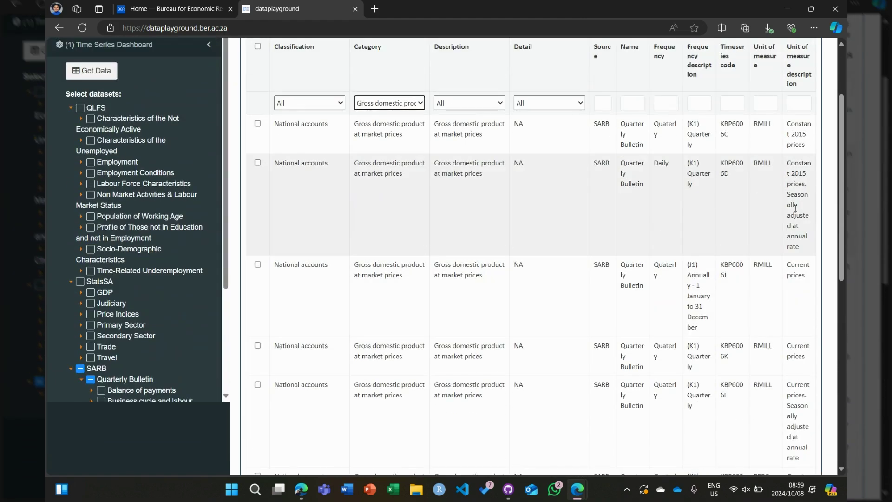
{"action": "left_click", "coordinate": [258, 163]}
{"action": "scroll", "coordinate": [312, 176], "scroll_direction": "up", "scroll_amount": 3}
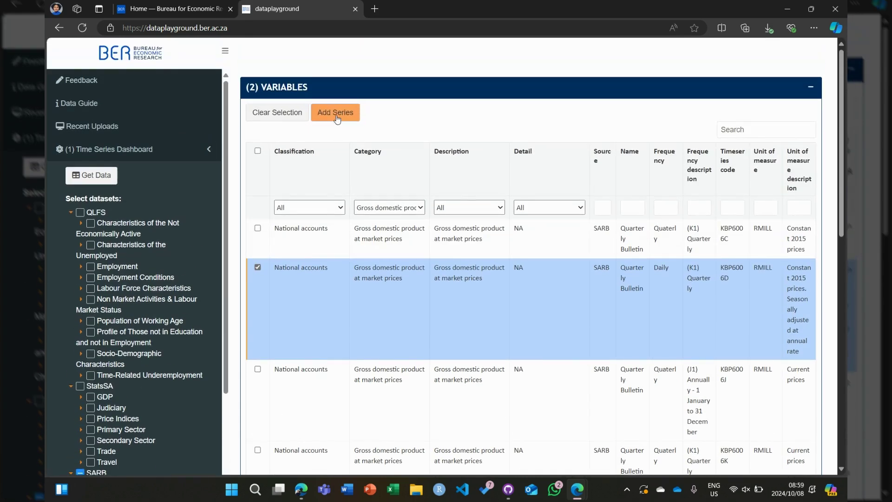
{"action": "left_click", "coordinate": [336, 113]}
{"action": "scroll", "coordinate": [419, 149], "scroll_direction": "down", "scroll_amount": 5}
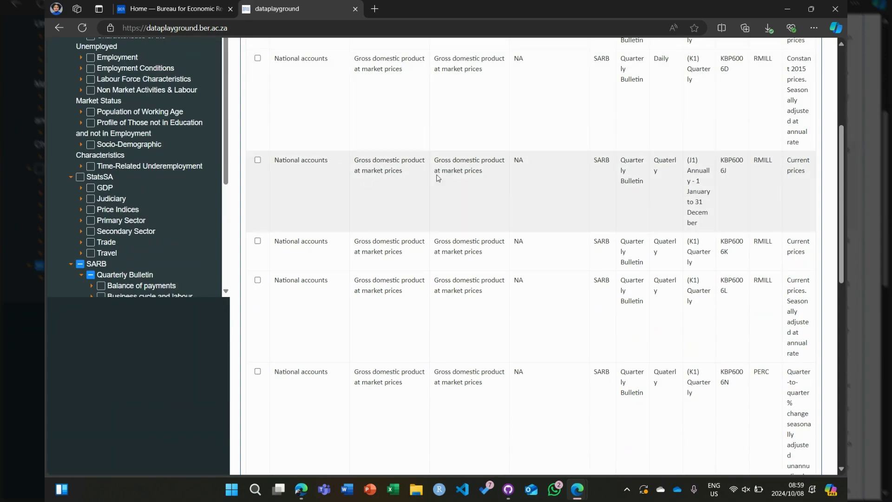
{"action": "scroll", "coordinate": [437, 178], "scroll_direction": "down", "scroll_amount": 10}
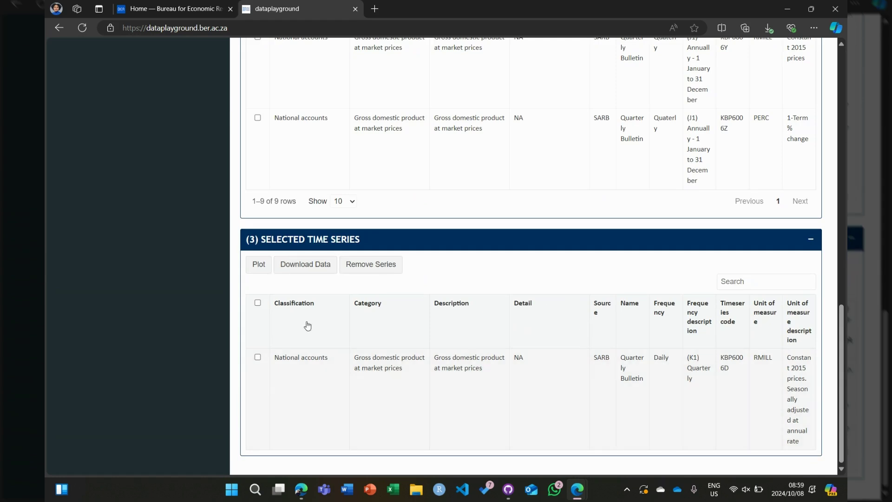
- Set up a plot of the selected KBP6006D series with the title GDP
{"action": "left_click", "coordinate": [258, 303]}
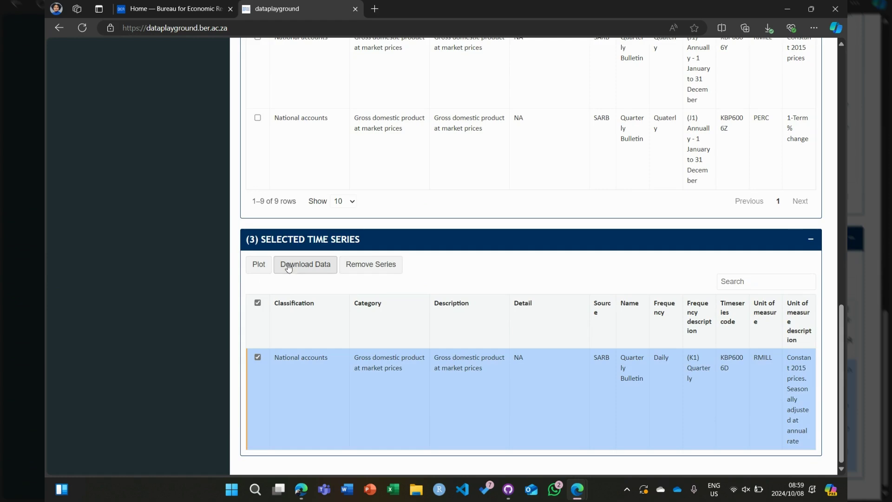
{"action": "left_click", "coordinate": [257, 266]}
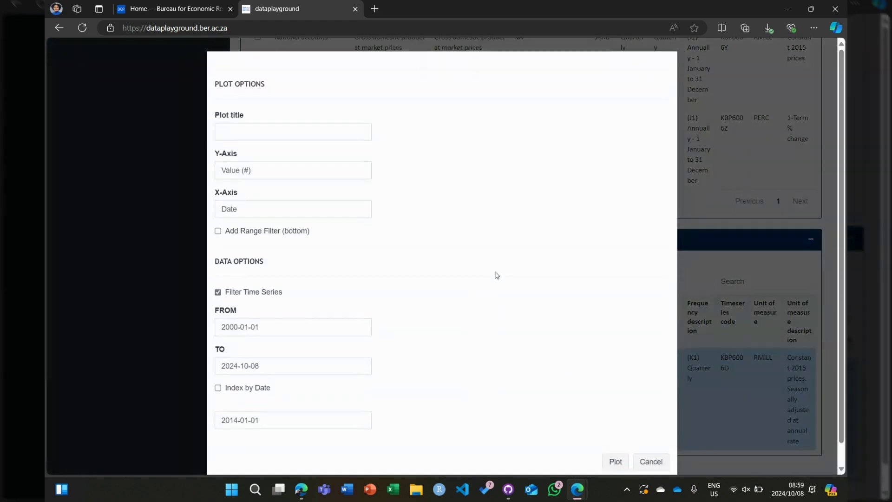
{"action": "left_click", "coordinate": [324, 136]}
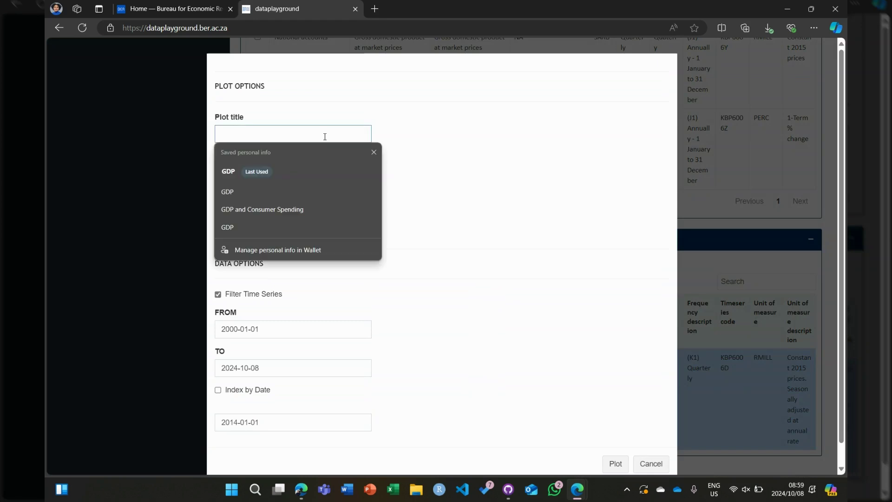
{"action": "left_click", "coordinate": [290, 170]}
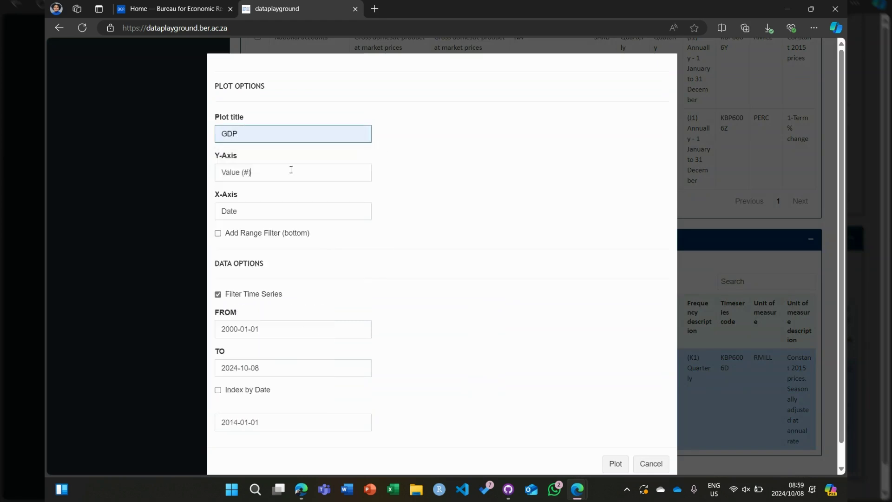
- Generate the plot with the y-axis label "Rand (Millions)" and a range filter added below it
{"action": "left_click", "coordinate": [291, 170]}
{"action": "key", "text": "BackSpace"}
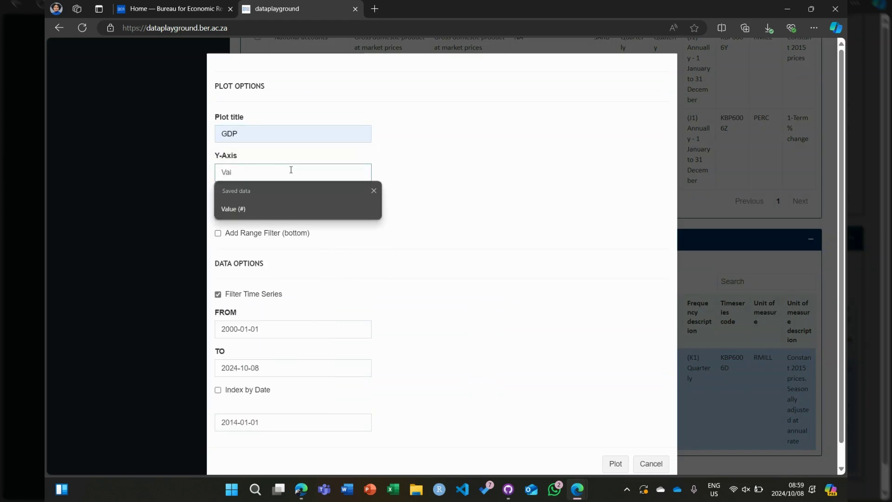
{"action": "key", "text": "BackSpace"}
{"action": "key", "text": "BackSpace"}
{"action": "key", "text": "BackSpace"}
{"action": "type", "text": "Rands"}
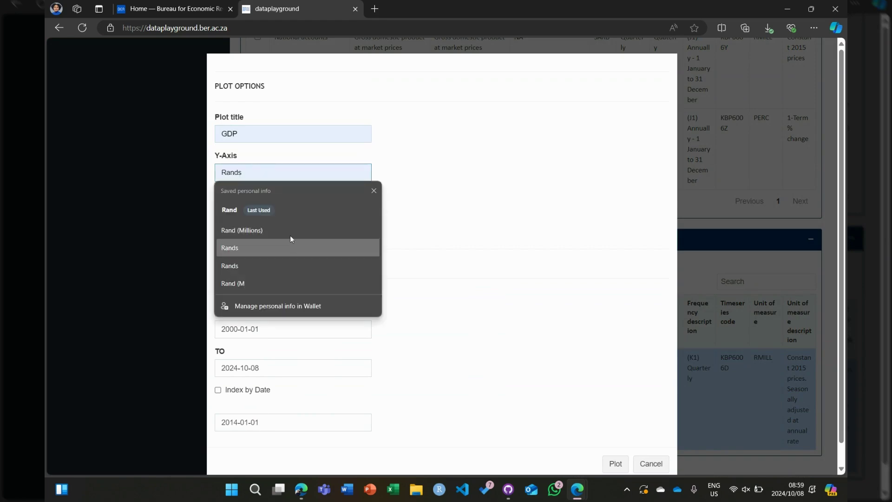
{"action": "left_click", "coordinate": [290, 232]}
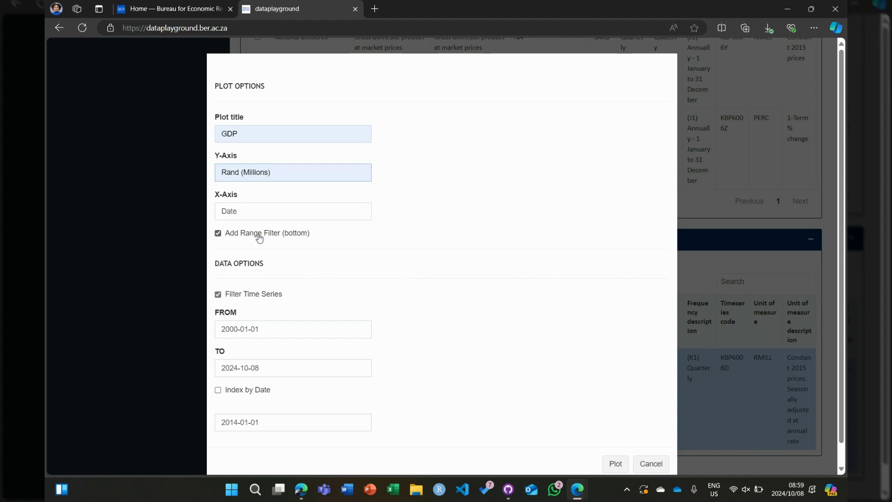
{"action": "left_click", "coordinate": [616, 465]}
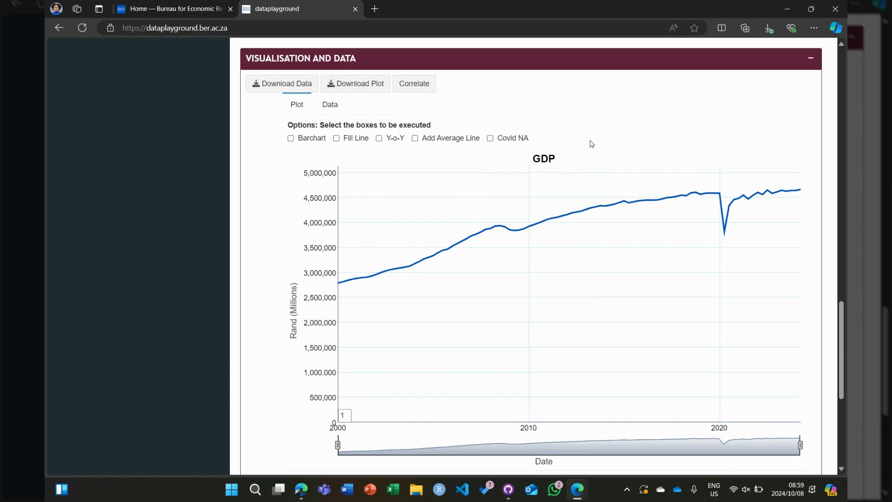
- Examine the GDP series' data table from its earliest values to its last page, along with the statistics summary
{"action": "left_click", "coordinate": [332, 104]}
{"action": "scroll", "coordinate": [530, 223], "scroll_direction": "down", "scroll_amount": 10}
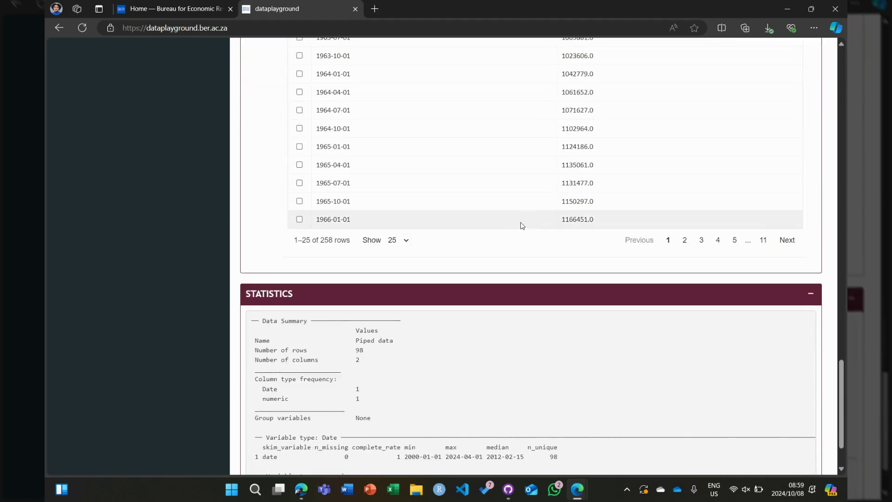
{"action": "scroll", "coordinate": [575, 231], "scroll_direction": "up", "scroll_amount": 12}
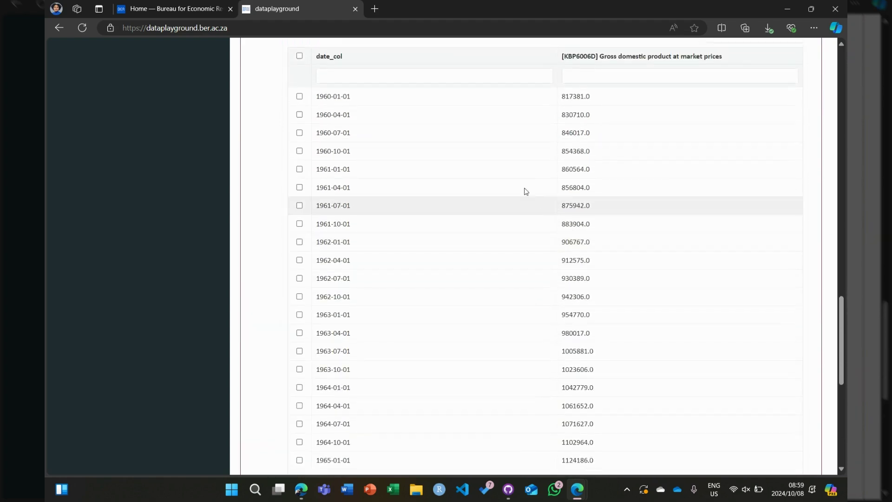
{"action": "scroll", "coordinate": [472, 300], "scroll_direction": "down", "scroll_amount": 9}
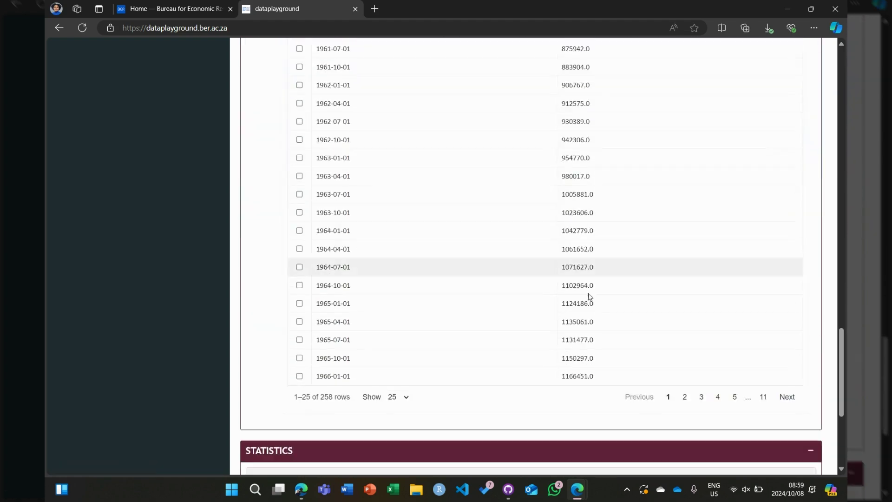
{"action": "left_click", "coordinate": [764, 397]}
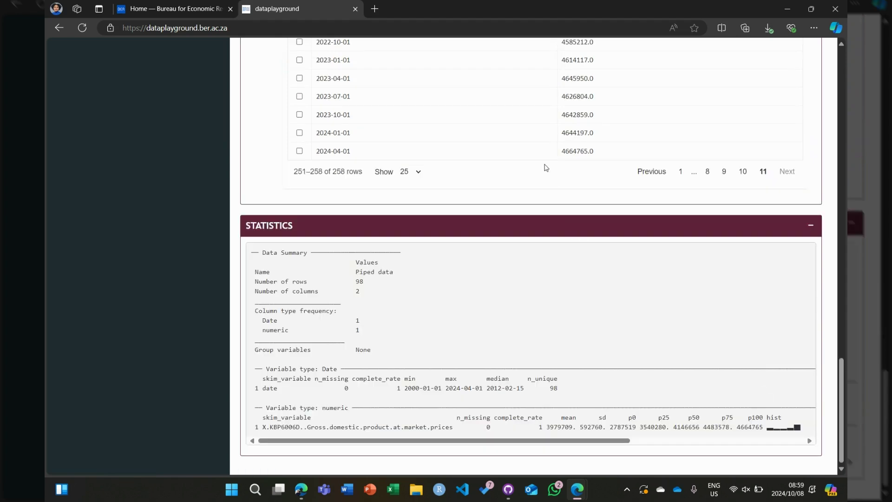
{"action": "scroll", "coordinate": [465, 172], "scroll_direction": "up", "scroll_amount": 1}
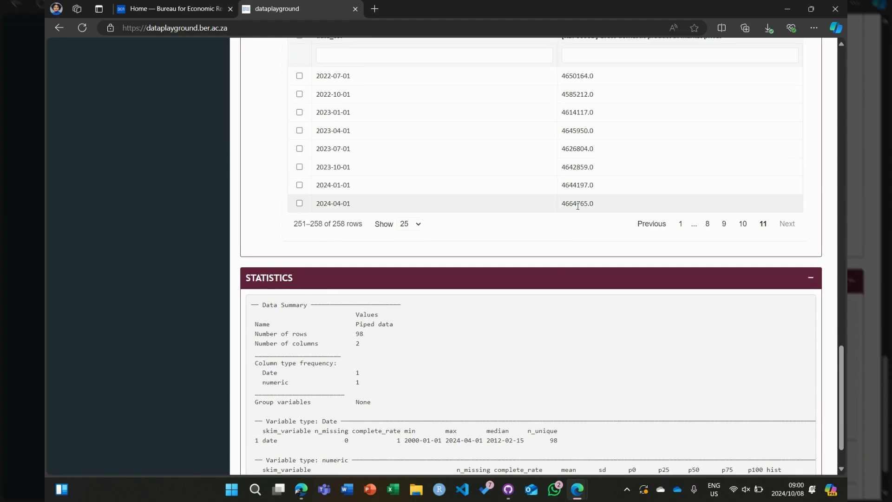
{"action": "scroll", "coordinate": [590, 206], "scroll_direction": "up", "scroll_amount": 10}
{"action": "scroll", "coordinate": [307, 310], "scroll_direction": "down", "scroll_amount": 4}
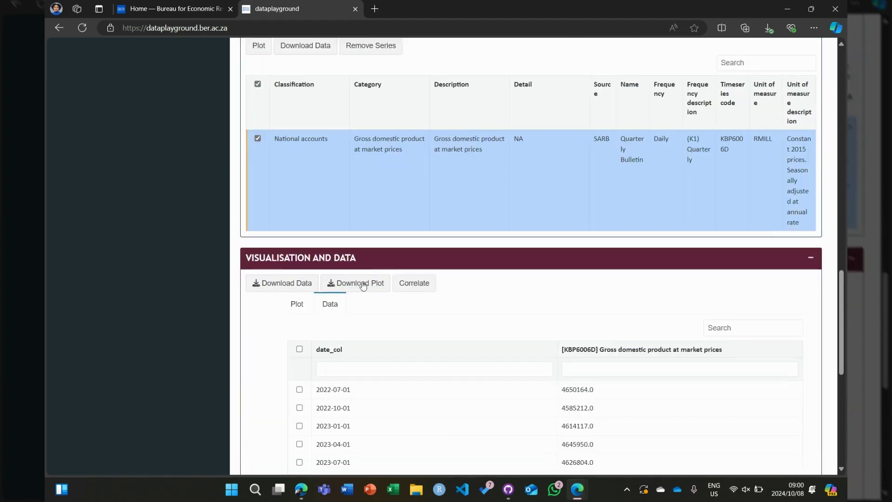
- Try displaying the GDP plot as a bar chart
{"action": "left_click", "coordinate": [307, 309]}
{"action": "scroll", "coordinate": [432, 259], "scroll_direction": "down", "scroll_amount": 5}
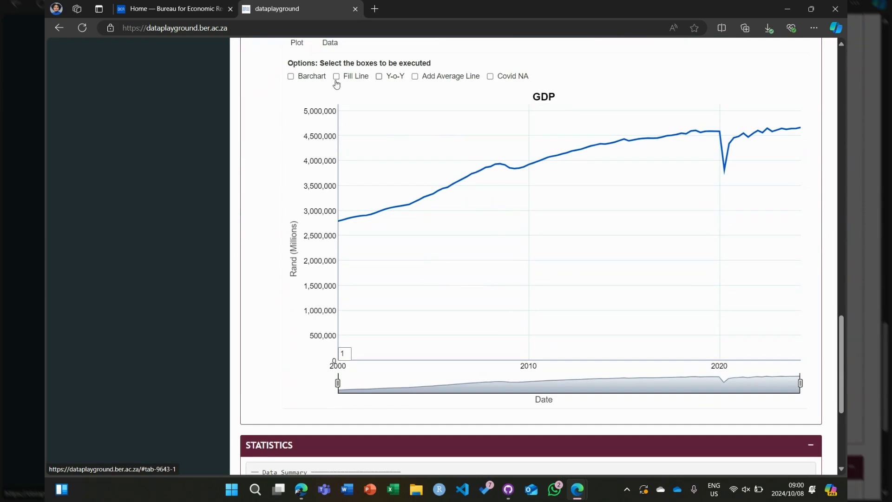
{"action": "left_click", "coordinate": [301, 82]}
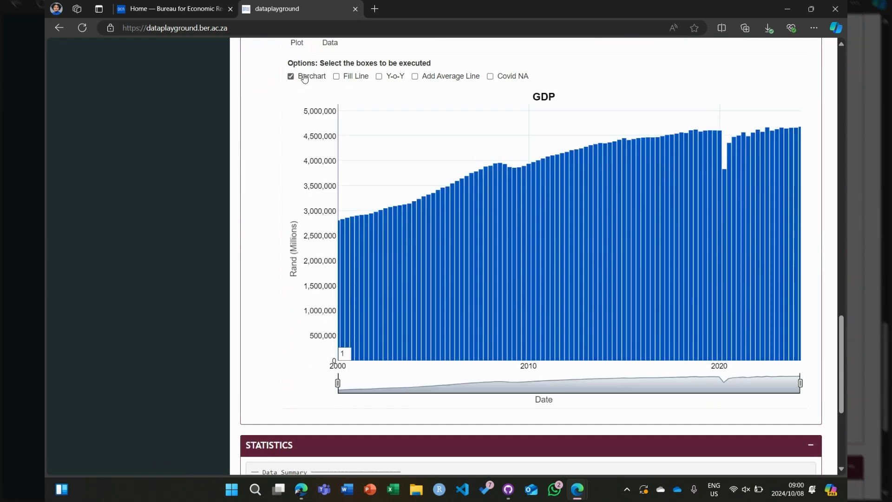
{"action": "left_click", "coordinate": [308, 80]}
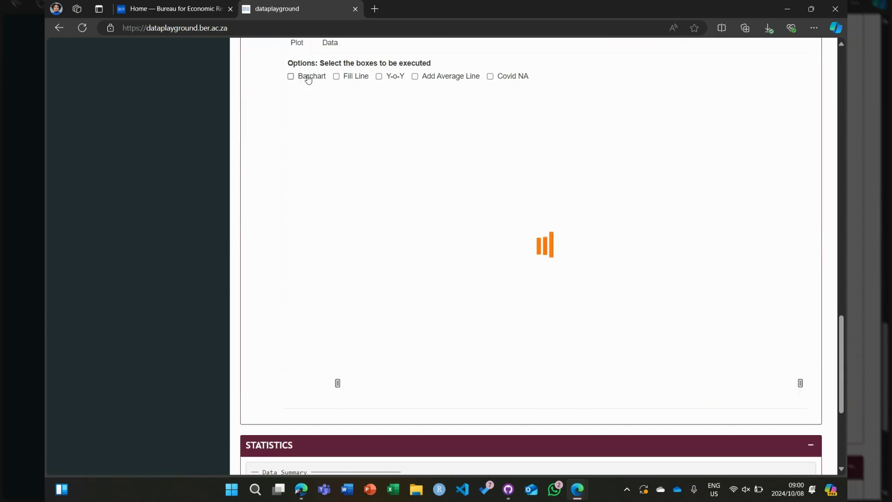
- Show the GDP plot as year-on-year change with a filled line, and narrow its date range to start about early 2013
{"action": "left_click", "coordinate": [380, 78]}
{"action": "left_click", "coordinate": [345, 79]}
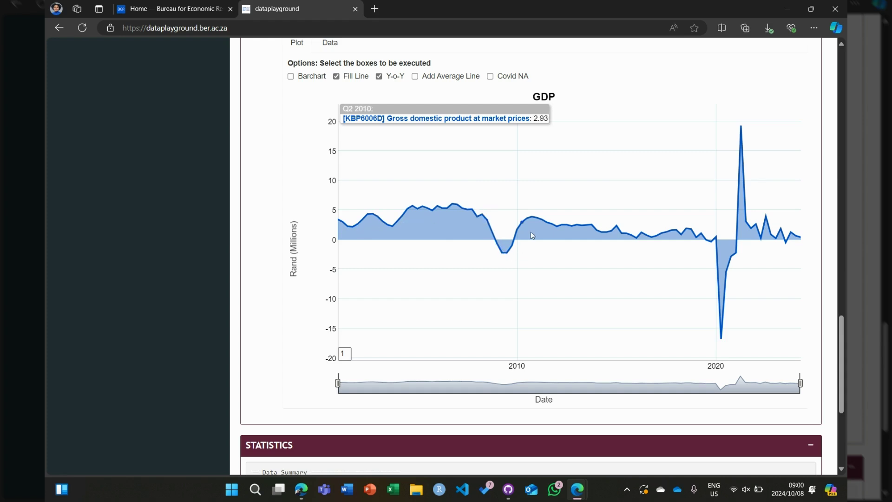
{"action": "left_click_drag", "start_coordinate": [338, 383], "coordinate": [578, 384]}
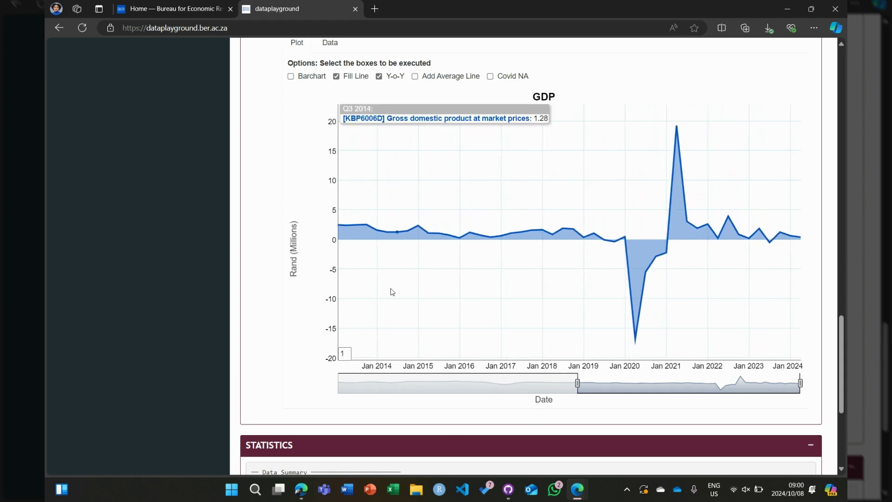
- Download the GDP plot
{"action": "scroll", "coordinate": [352, 255], "scroll_direction": "up", "scroll_amount": 3}
{"action": "scroll", "coordinate": [352, 254], "scroll_direction": "up", "scroll_amount": 1}
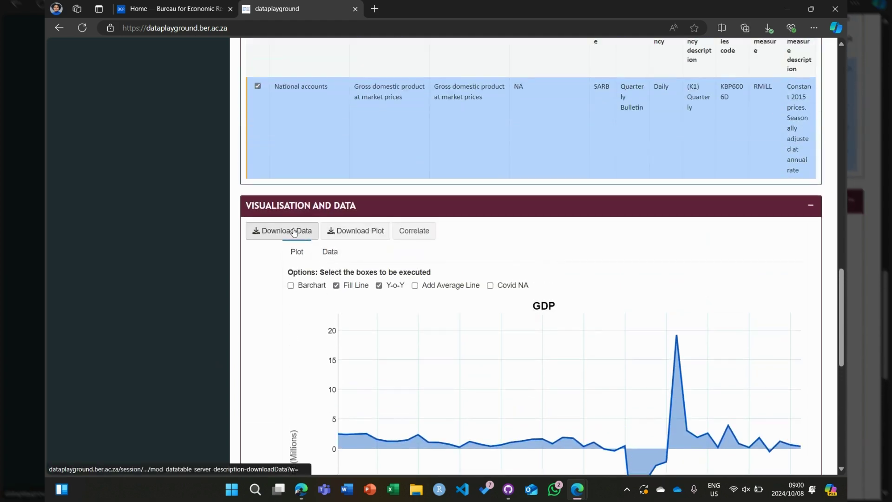
{"action": "left_click", "coordinate": [359, 231]}
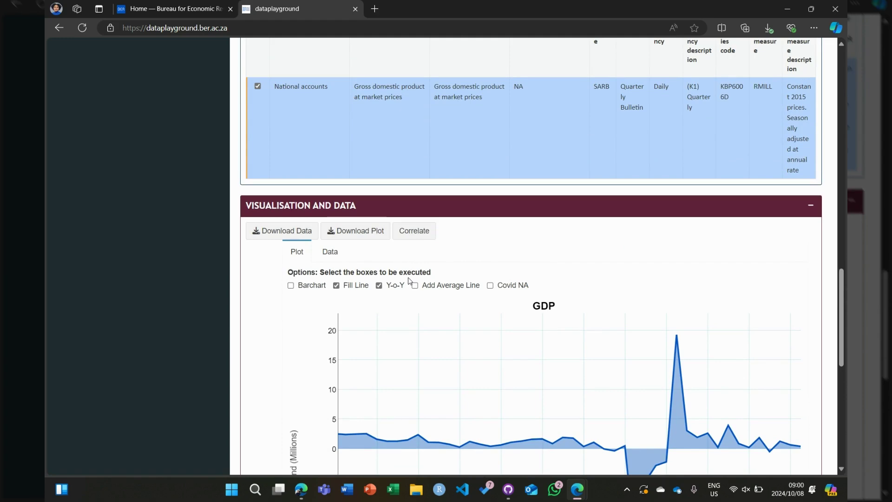
{"action": "scroll", "coordinate": [408, 280], "scroll_direction": "up", "scroll_amount": 10}
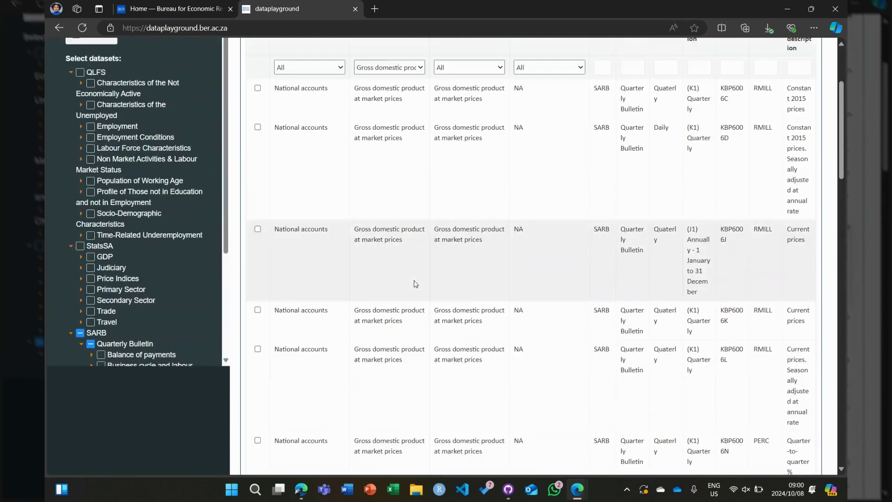
{"action": "scroll", "coordinate": [415, 284], "scroll_direction": "up", "scroll_amount": 3}
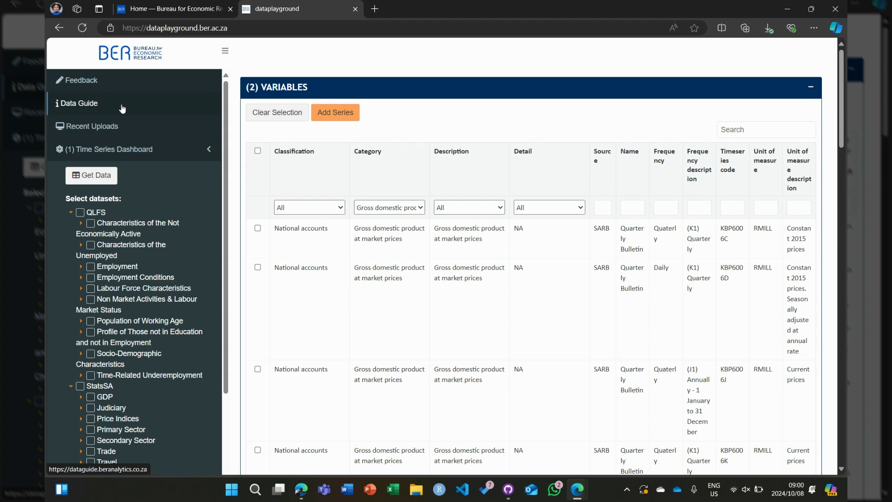
- Open the Data Guide, search it for "potatoes" and open the matching Price Indicies (Inflation) page
{"action": "left_click", "coordinate": [122, 106]}
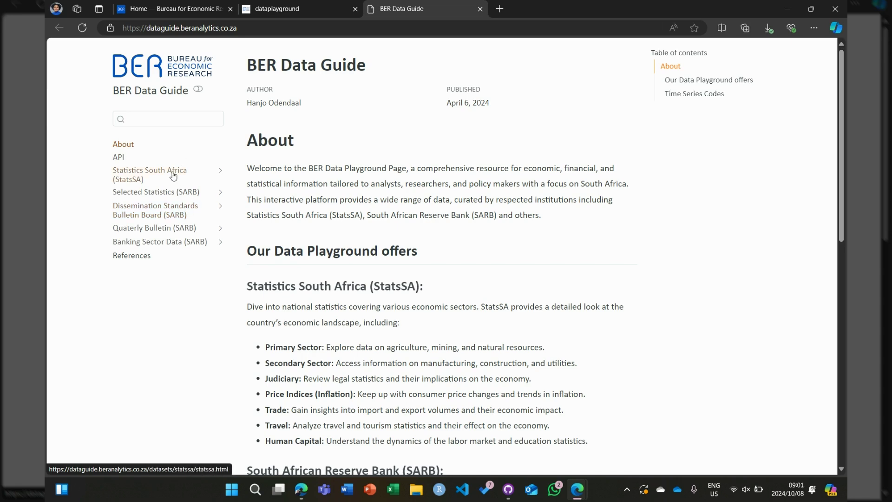
{"action": "left_click", "coordinate": [199, 113]}
{"action": "type", "text": "pot"}
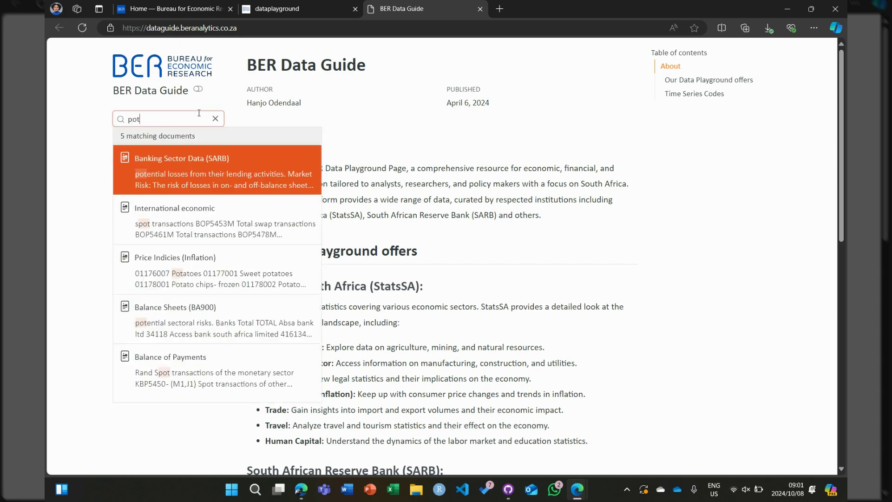
{"action": "type", "text": "atoes"}
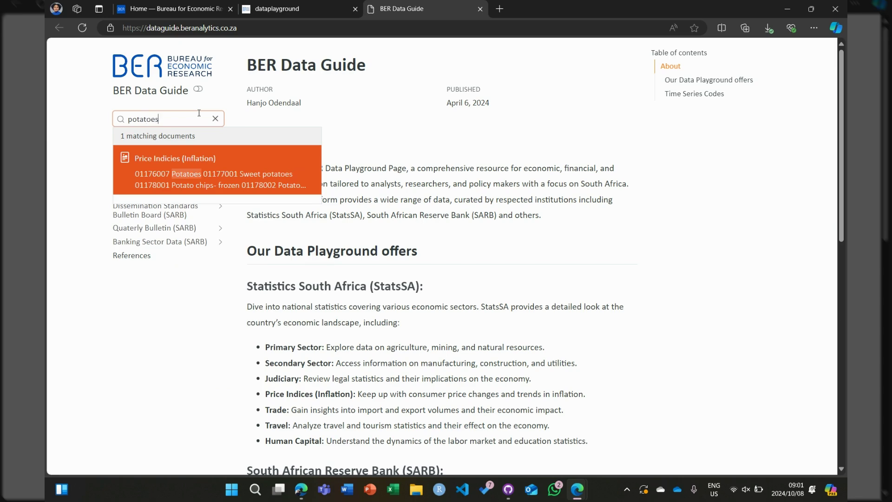
{"action": "left_click", "coordinate": [224, 167]}
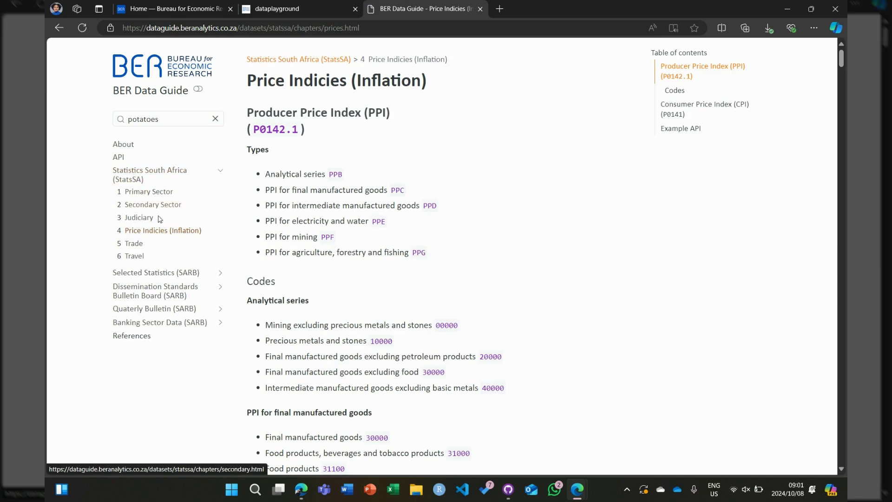
- Examine the Producer Price Index types and codes and the Consumer Price Index COICOP codes on the page
{"action": "scroll", "coordinate": [379, 140], "scroll_direction": "down", "scroll_amount": 1}
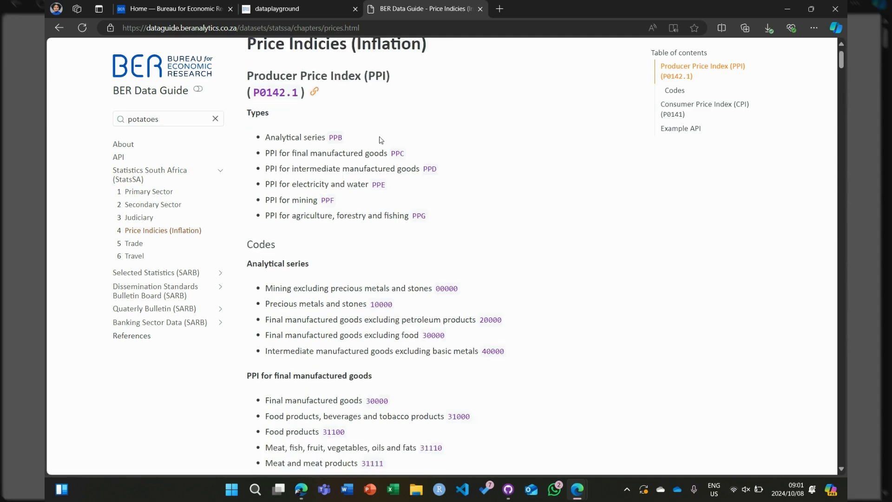
{"action": "scroll", "coordinate": [379, 140], "scroll_direction": "up", "scroll_amount": 1}
{"action": "scroll", "coordinate": [368, 86], "scroll_direction": "down", "scroll_amount": 15}
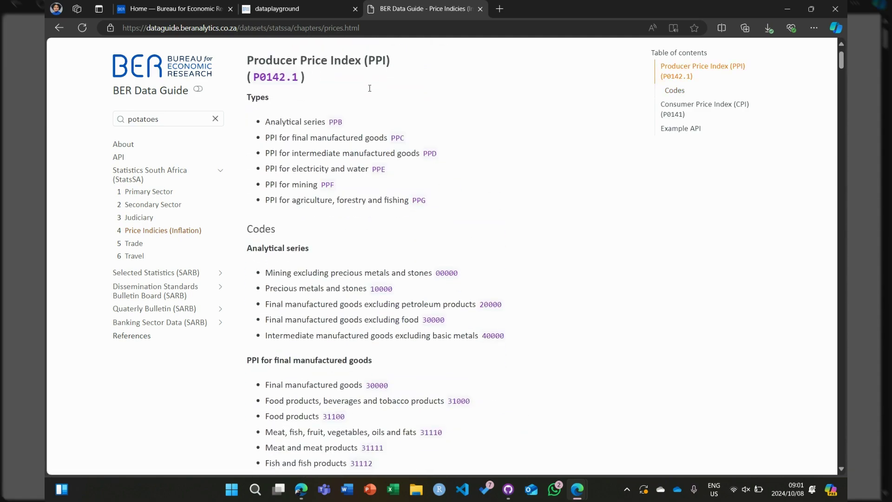
{"action": "scroll", "coordinate": [389, 107], "scroll_direction": "down", "scroll_amount": 10}
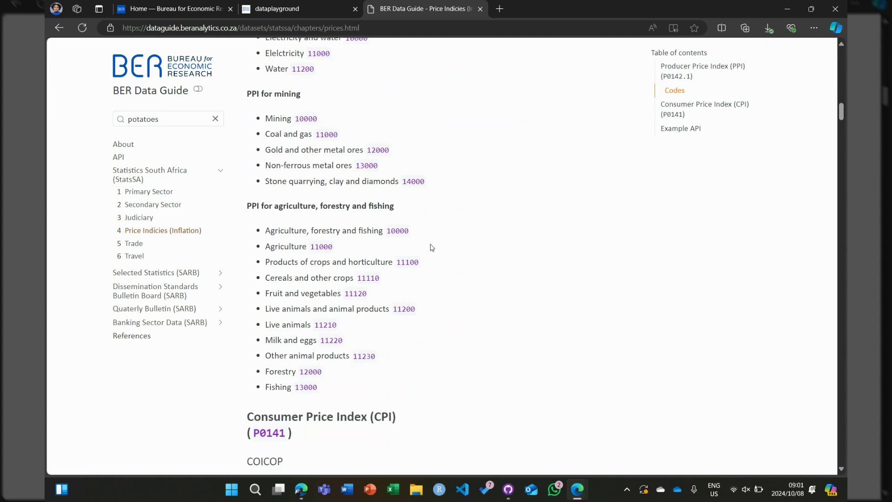
{"action": "scroll", "coordinate": [432, 248], "scroll_direction": "down", "scroll_amount": 3}
{"action": "scroll", "coordinate": [448, 267], "scroll_direction": "down", "scroll_amount": 1}
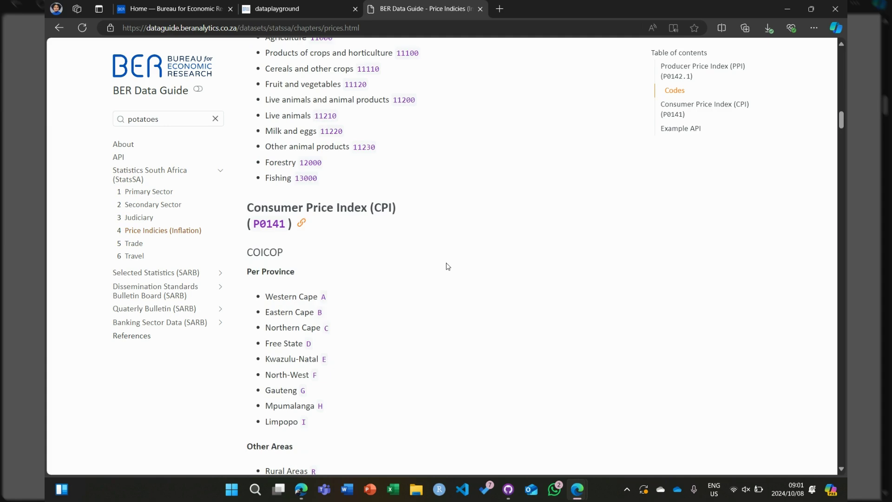
{"action": "scroll", "coordinate": [449, 266], "scroll_direction": "down", "scroll_amount": 9}
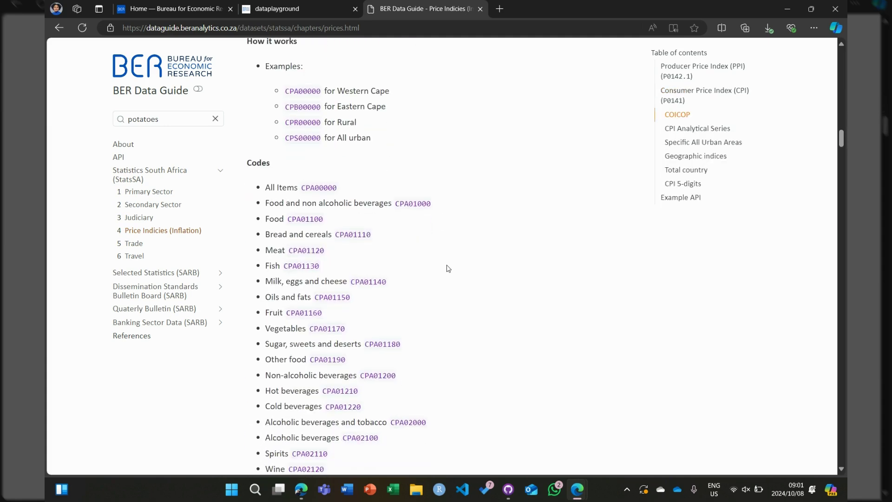
- Find "potatoes" within the page's CPI 5-digits codes and review the CPI code sections above it
{"action": "key", "text": "ctrl+f"}
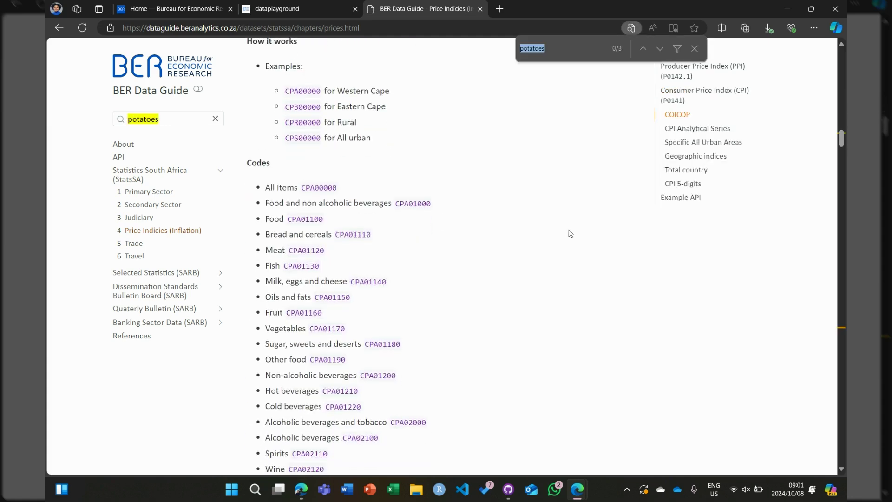
{"action": "left_click", "coordinate": [662, 53]}
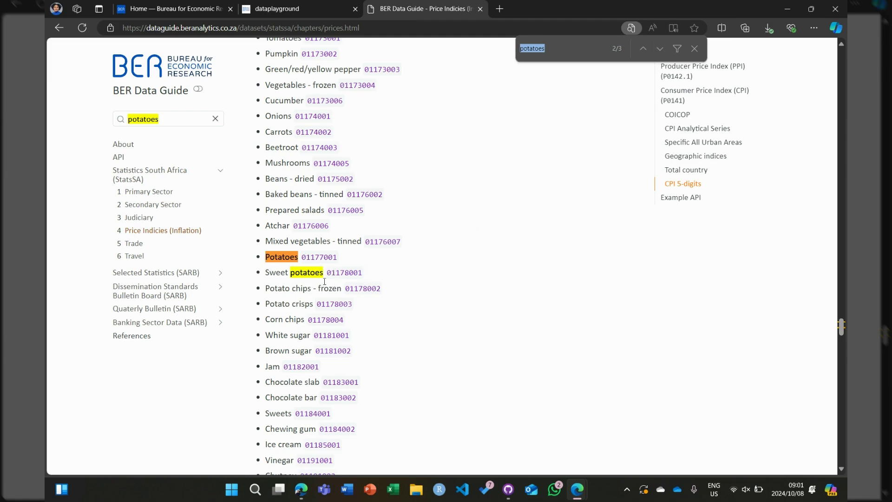
{"action": "scroll", "coordinate": [300, 288], "scroll_direction": "up", "scroll_amount": 1}
{"action": "scroll", "coordinate": [283, 313], "scroll_direction": "up", "scroll_amount": 20}
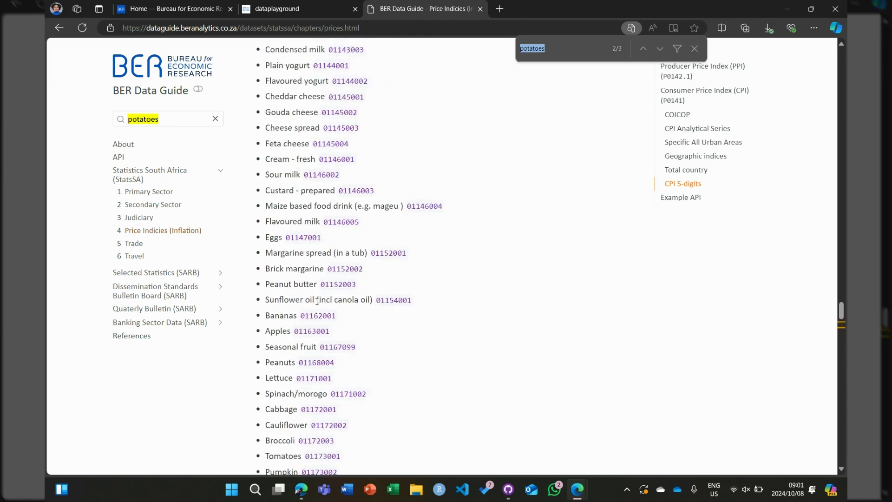
{"action": "scroll", "coordinate": [321, 300], "scroll_direction": "up", "scroll_amount": 20}
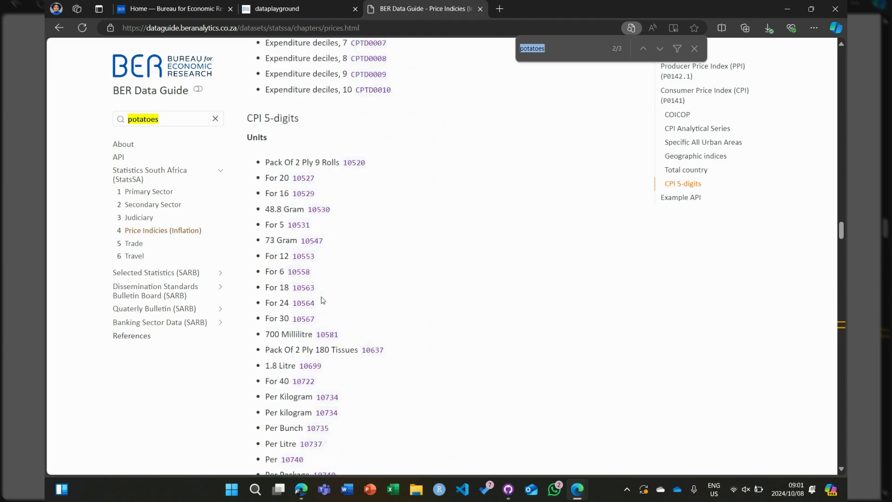
{"action": "scroll", "coordinate": [334, 301], "scroll_direction": "up", "scroll_amount": 20}
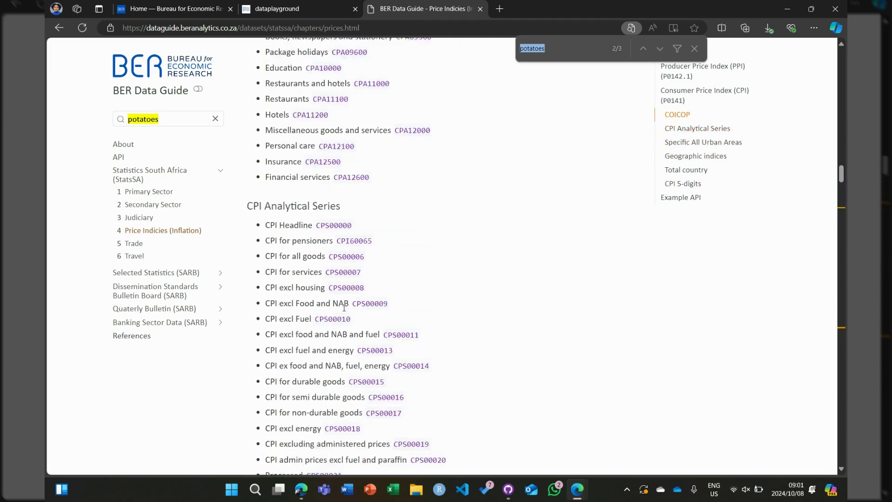
{"action": "scroll", "coordinate": [354, 318], "scroll_direction": "up", "scroll_amount": 2}
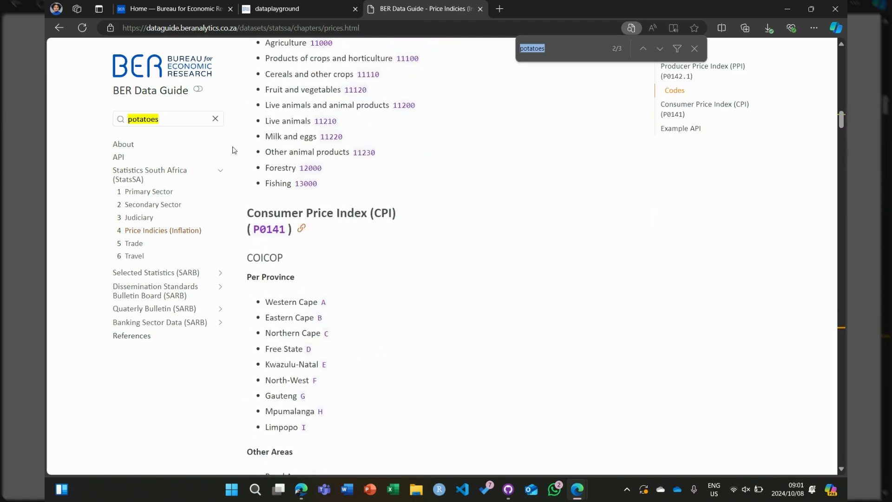
- Back in the data playground, deselect the SARB datasets, select all StatsSA Price Indices datasets and get their data
{"action": "left_click", "coordinate": [269, 9]}
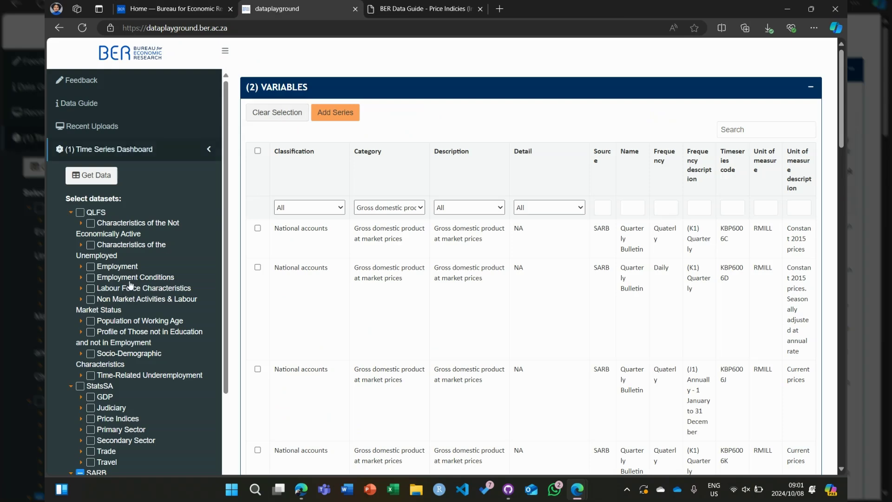
{"action": "scroll", "coordinate": [129, 322], "scroll_direction": "down", "scroll_amount": 2}
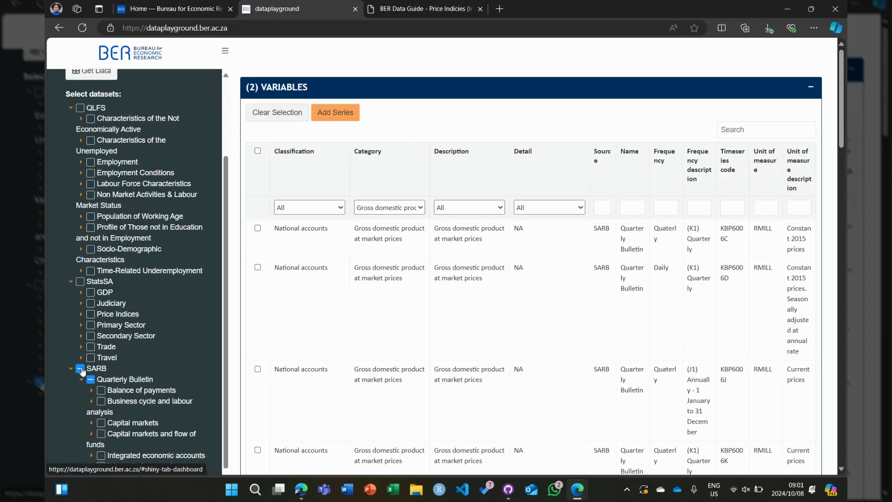
{"action": "left_click", "coordinate": [80, 368]}
{"action": "left_click", "coordinate": [81, 315]}
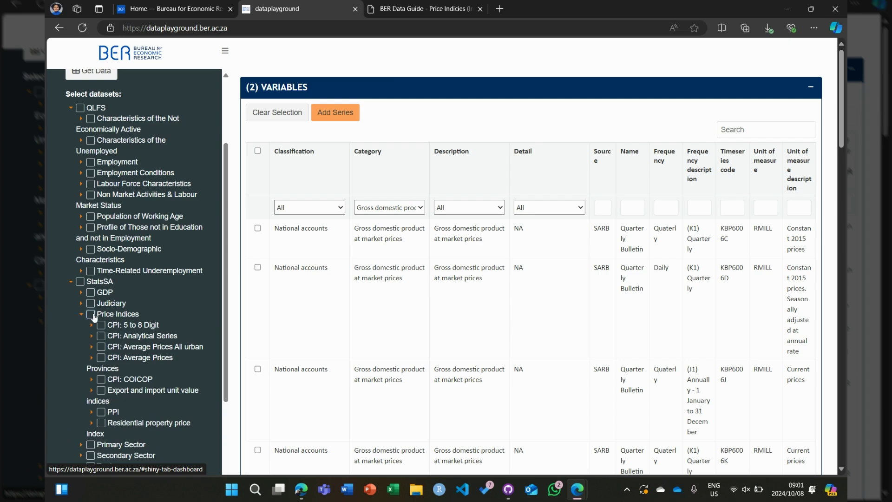
{"action": "scroll", "coordinate": [98, 319], "scroll_direction": "down", "scroll_amount": 3}
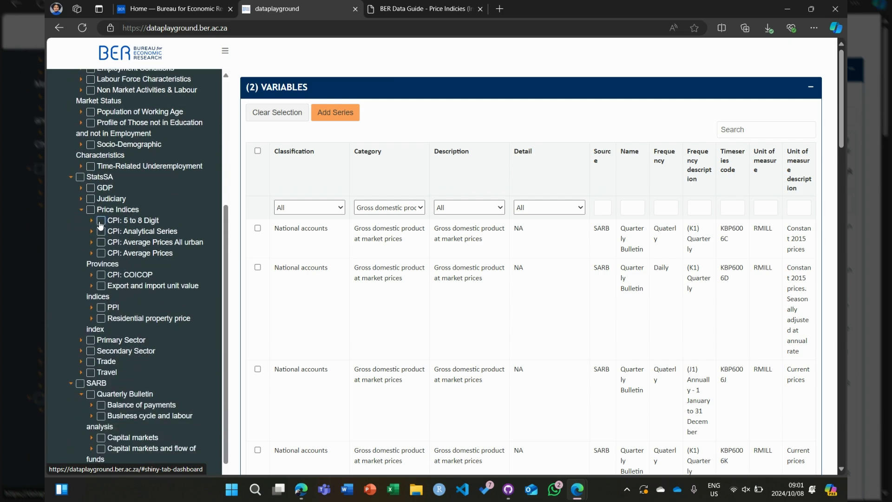
{"action": "left_click", "coordinate": [91, 210]}
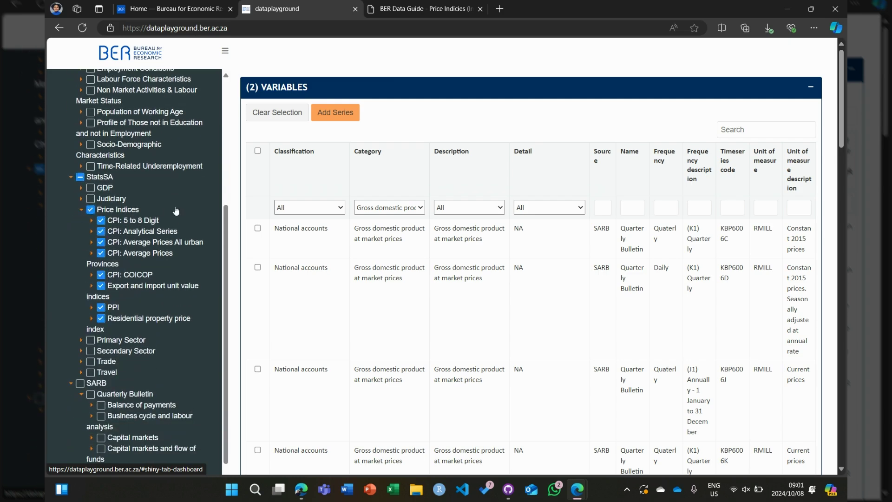
{"action": "scroll", "coordinate": [89, 204], "scroll_direction": "up", "scroll_amount": 6}
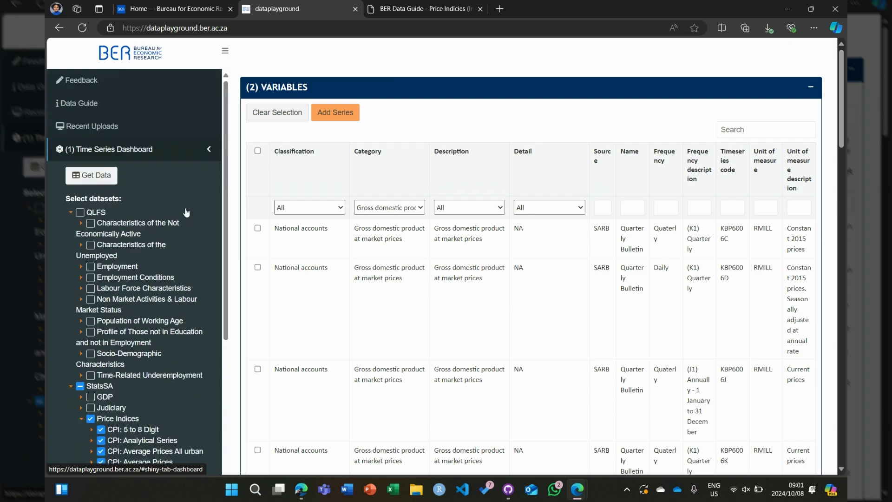
{"action": "left_click", "coordinate": [93, 176]}
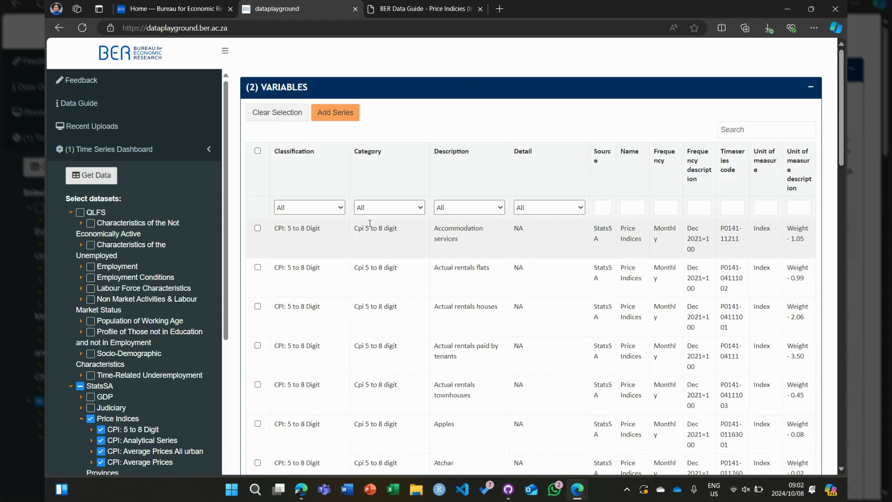
- Search the variables table for "potatoes" and review the matching series
{"action": "scroll", "coordinate": [447, 228], "scroll_direction": "down", "scroll_amount": 5}
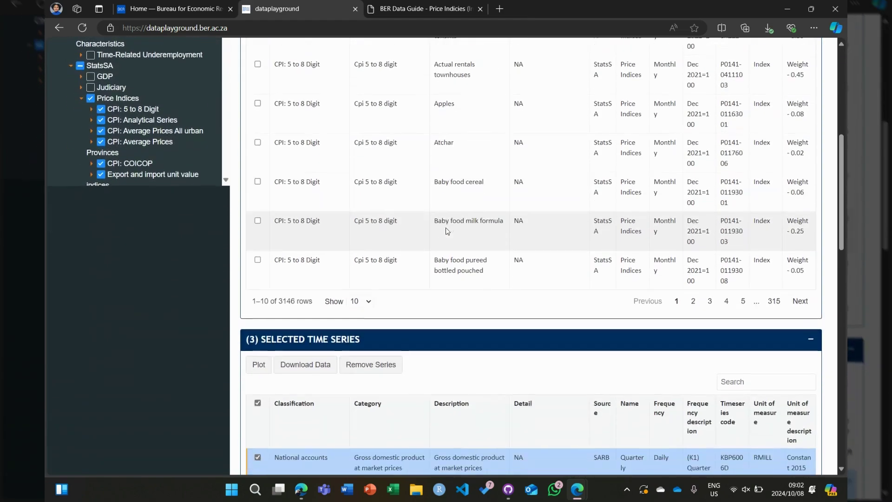
{"action": "scroll", "coordinate": [446, 228], "scroll_direction": "up", "scroll_amount": 5}
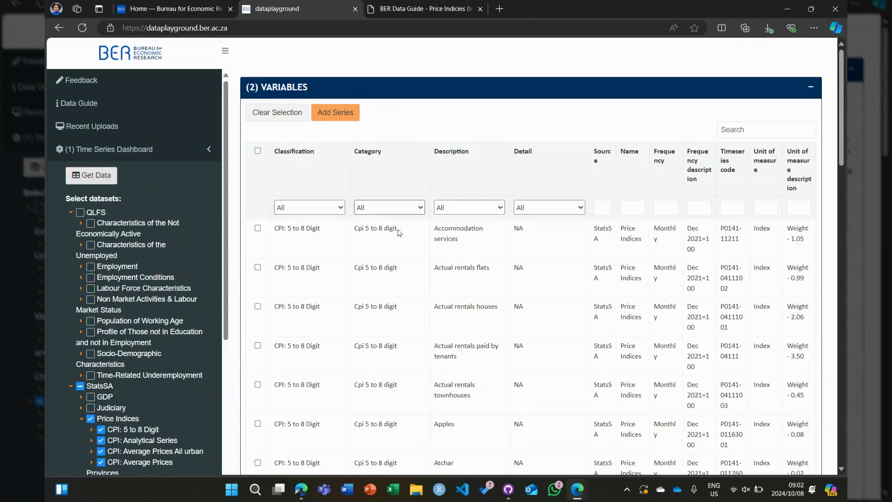
{"action": "left_click", "coordinate": [723, 129]}
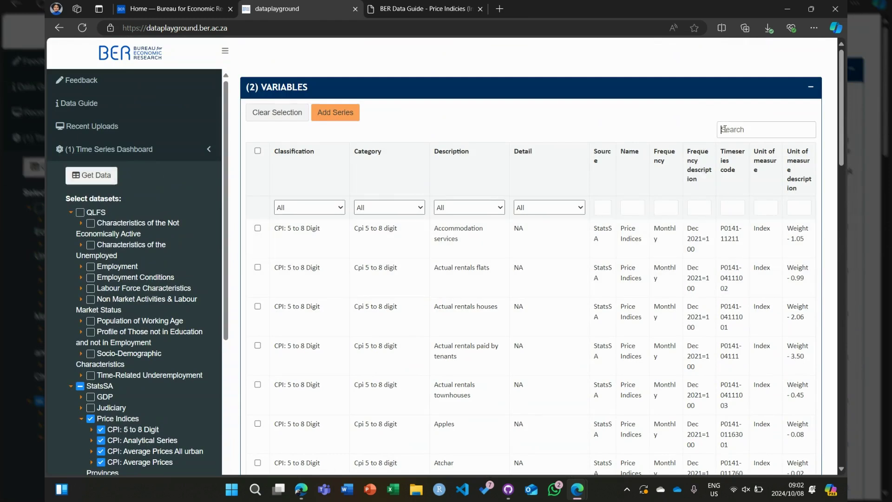
{"action": "type", "text": "po"}
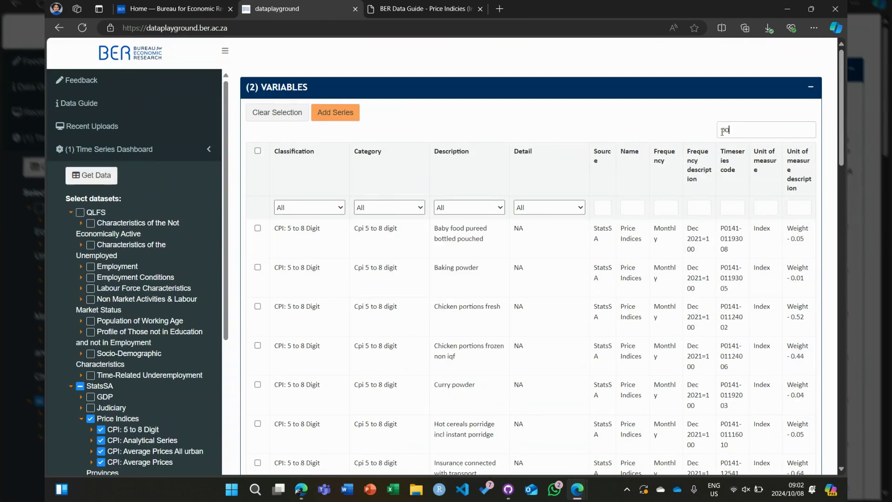
{"action": "type", "text": "tatoes"}
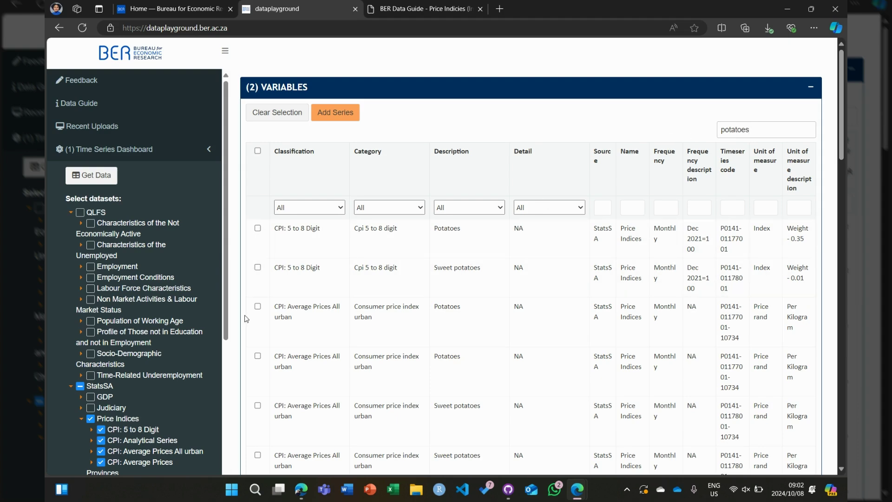
{"action": "scroll", "coordinate": [308, 308], "scroll_direction": "down", "scroll_amount": 1}
{"action": "scroll", "coordinate": [307, 308], "scroll_direction": "down", "scroll_amount": 7}
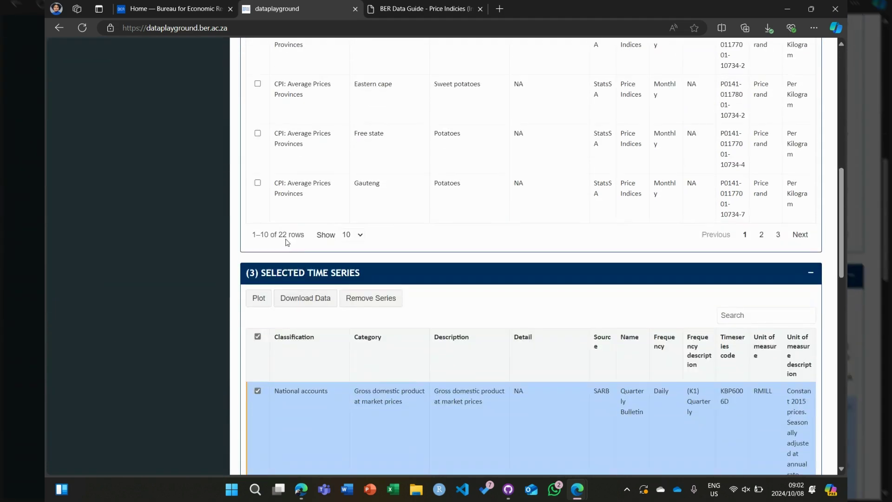
{"action": "scroll", "coordinate": [285, 239], "scroll_direction": "up", "scroll_amount": 6}
{"action": "scroll", "coordinate": [326, 247], "scroll_direction": "up", "scroll_amount": 1}
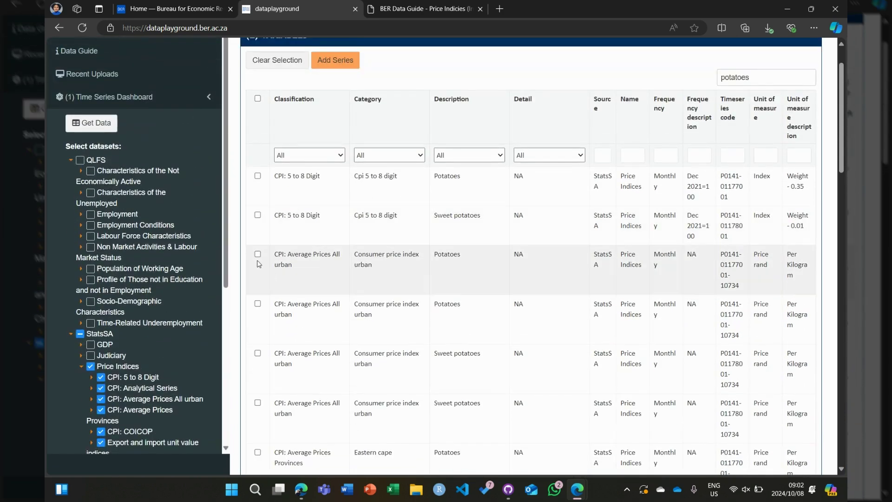
- Add the first Potatoes and first Sweet potatoes series under CPI: Average Prices All urban to the selected time series
{"action": "left_click", "coordinate": [258, 254]}
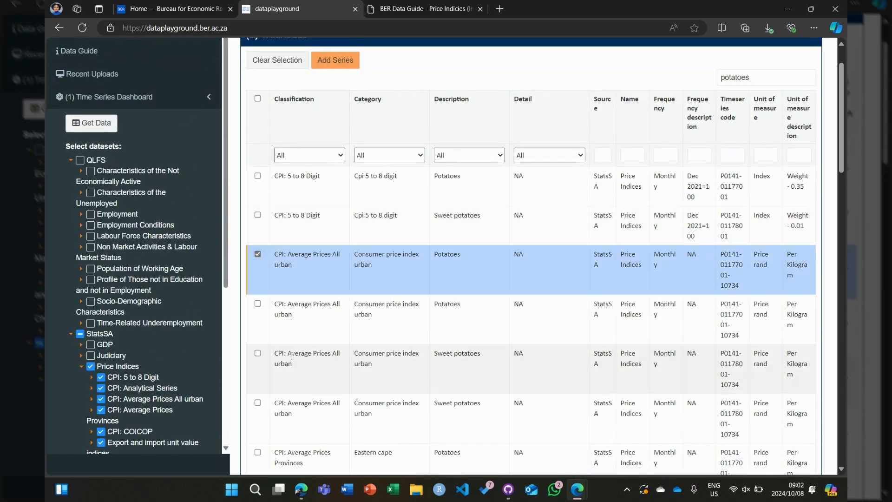
{"action": "left_click", "coordinate": [257, 355]}
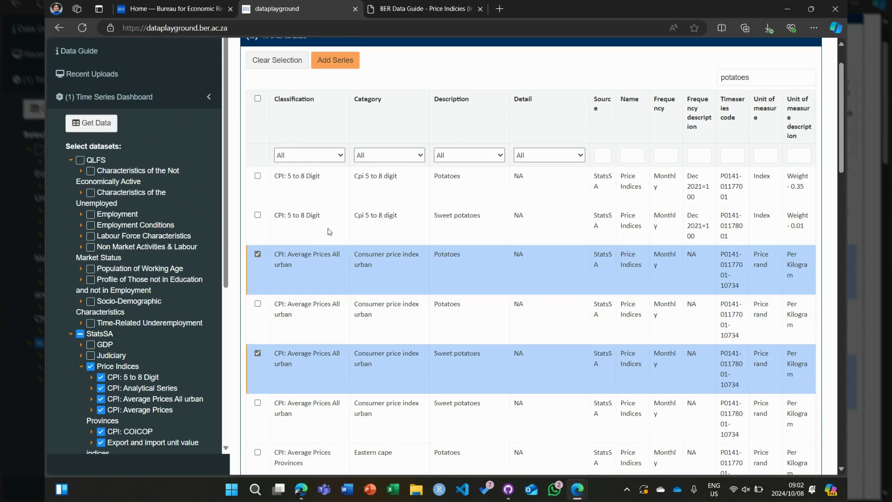
{"action": "left_click", "coordinate": [342, 62]}
- Remove the National accounts gross domestic product series from the selected time series
{"action": "scroll", "coordinate": [398, 153], "scroll_direction": "down", "scroll_amount": 10}
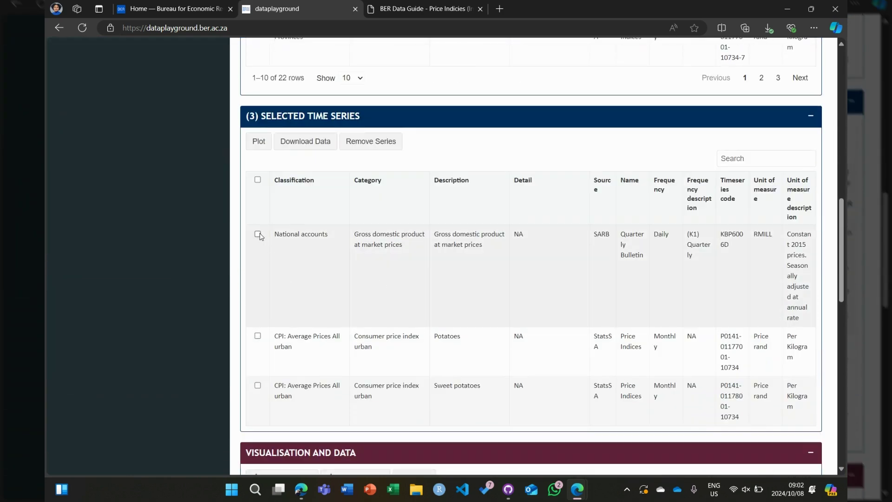
{"action": "left_click", "coordinate": [258, 234]}
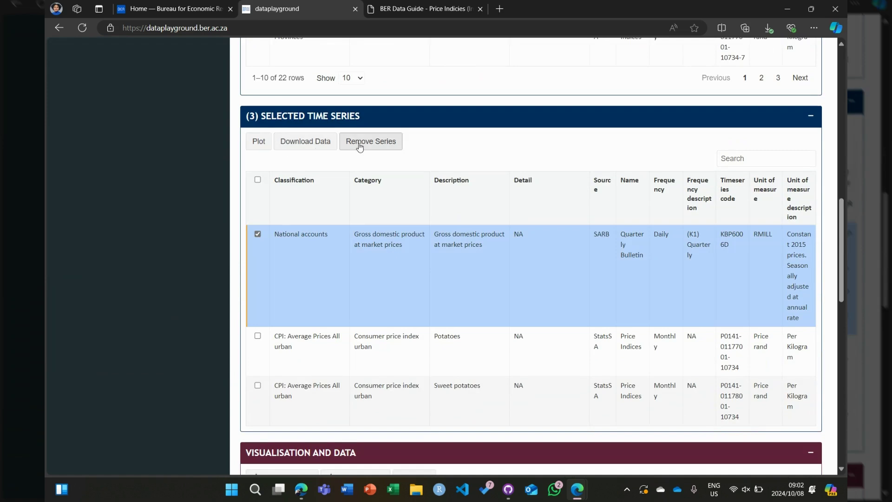
{"action": "left_click", "coordinate": [360, 147]}
- Select both the Potatoes and Sweet potatoes series and plot them together with the plot title "Potatoes"
{"action": "left_click", "coordinate": [258, 180]}
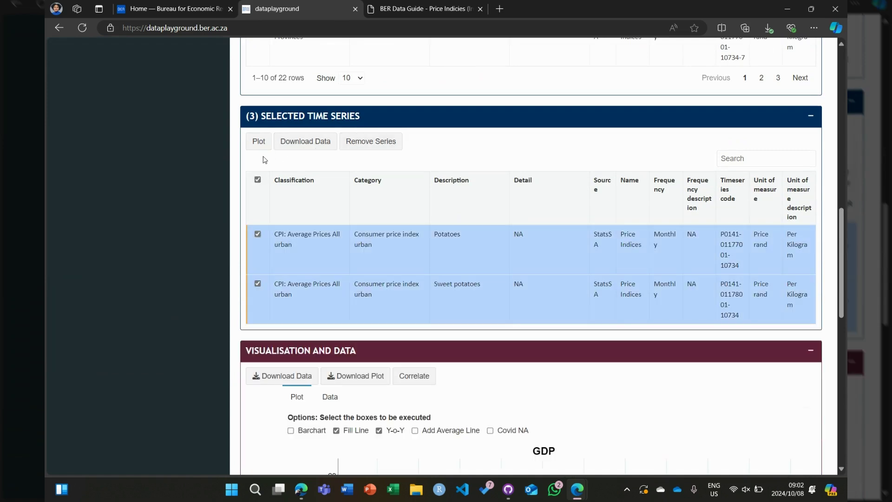
{"action": "left_click", "coordinate": [259, 141]}
{"action": "left_click", "coordinate": [281, 130]}
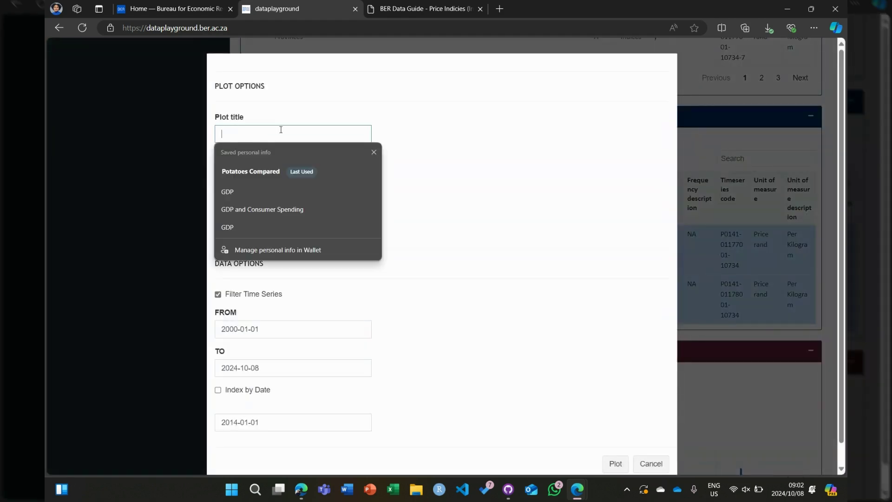
{"action": "type", "text": "Pot"}
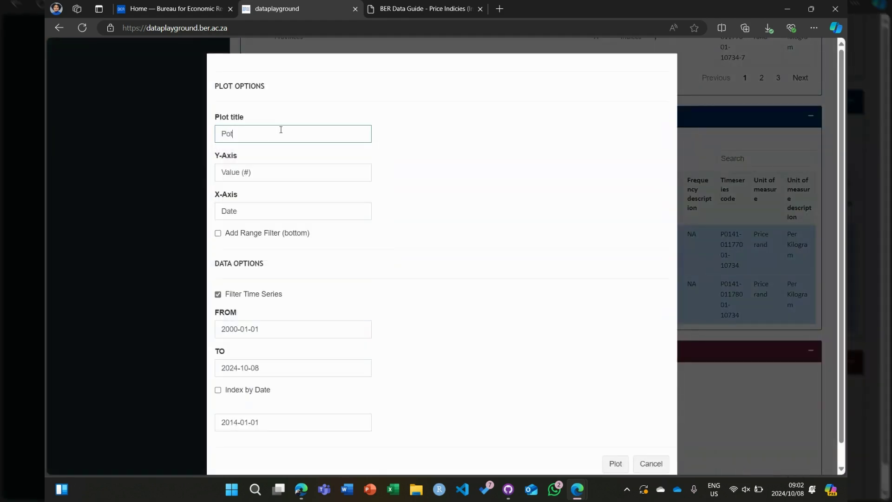
{"action": "type", "text": "atoes"}
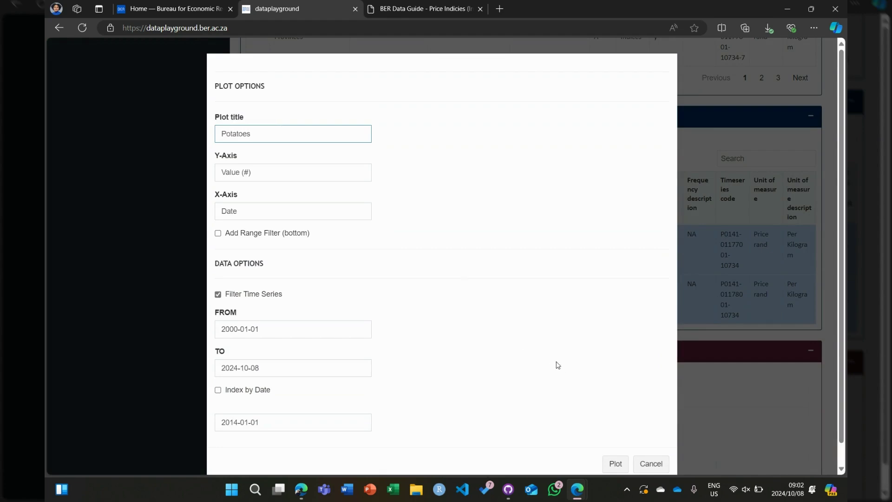
{"action": "left_click", "coordinate": [614, 463]}
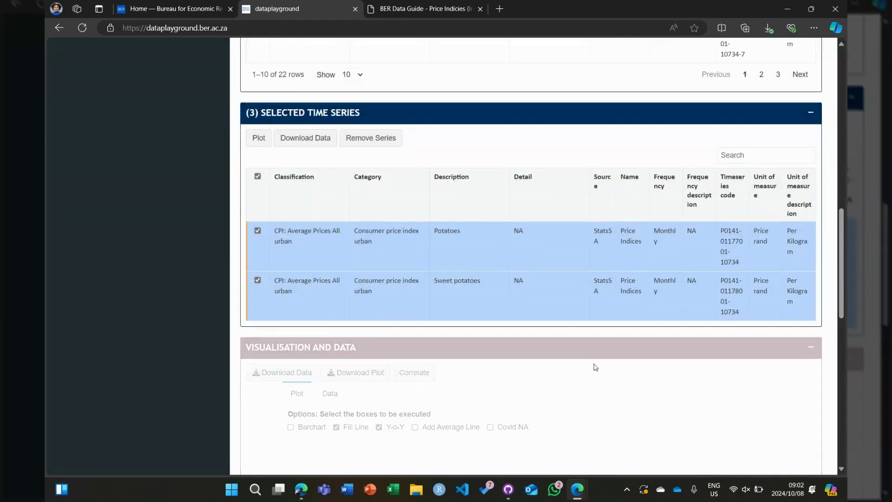
- Turn on the Fill Line option for the Potatoes plot and review the chart against the selected time series
{"action": "scroll", "coordinate": [594, 365], "scroll_direction": "down", "scroll_amount": 6}
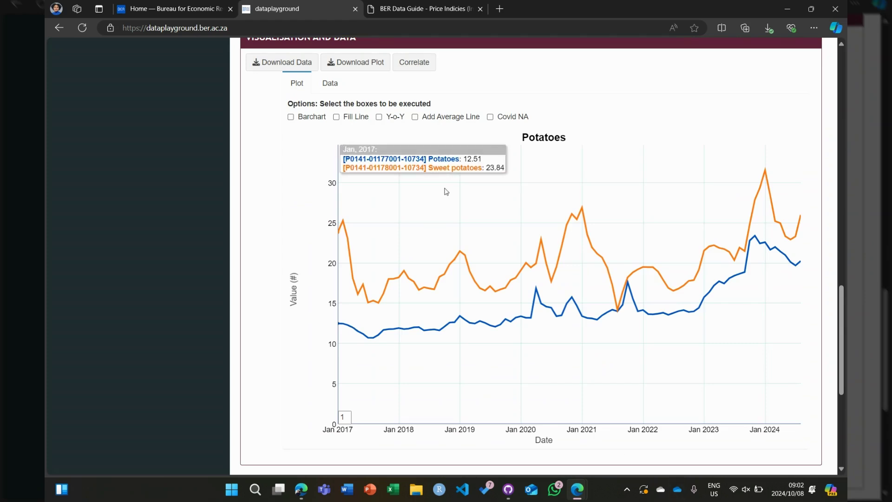
{"action": "left_click", "coordinate": [349, 122]}
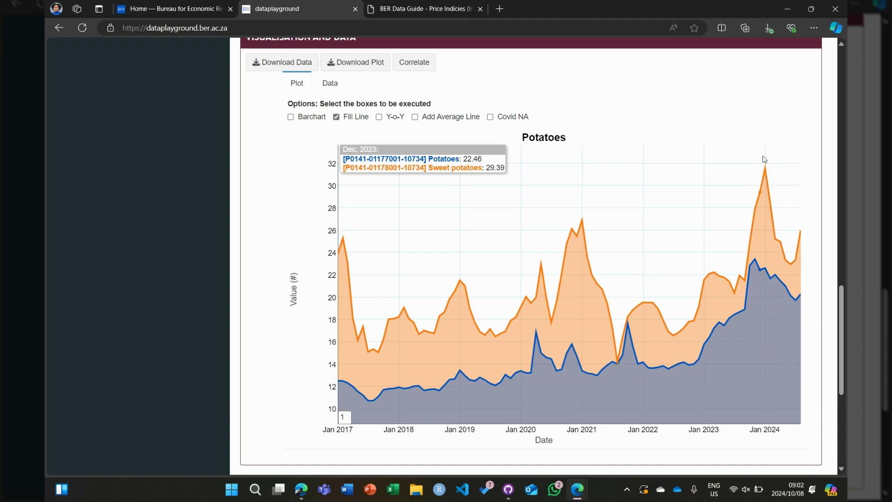
{"action": "scroll", "coordinate": [764, 160], "scroll_direction": "up", "scroll_amount": 6}
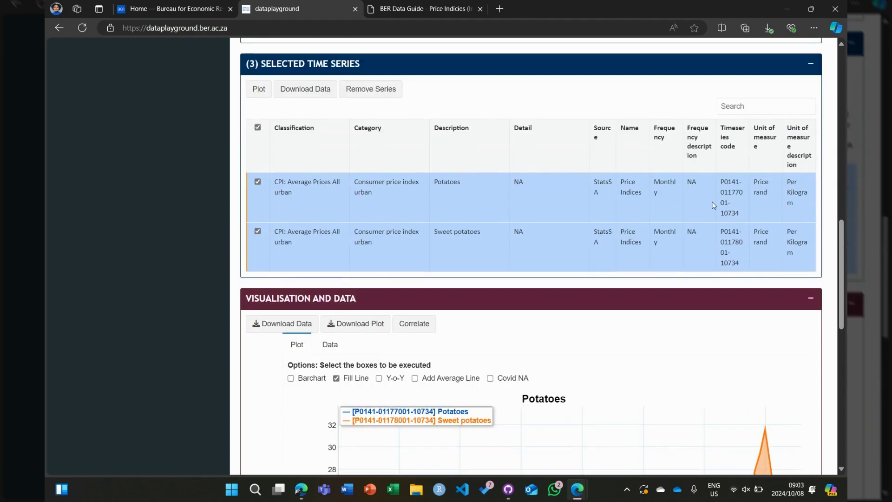
{"action": "scroll", "coordinate": [715, 205], "scroll_direction": "down", "scroll_amount": 9}
{"action": "scroll", "coordinate": [762, 147], "scroll_direction": "up", "scroll_amount": 2}
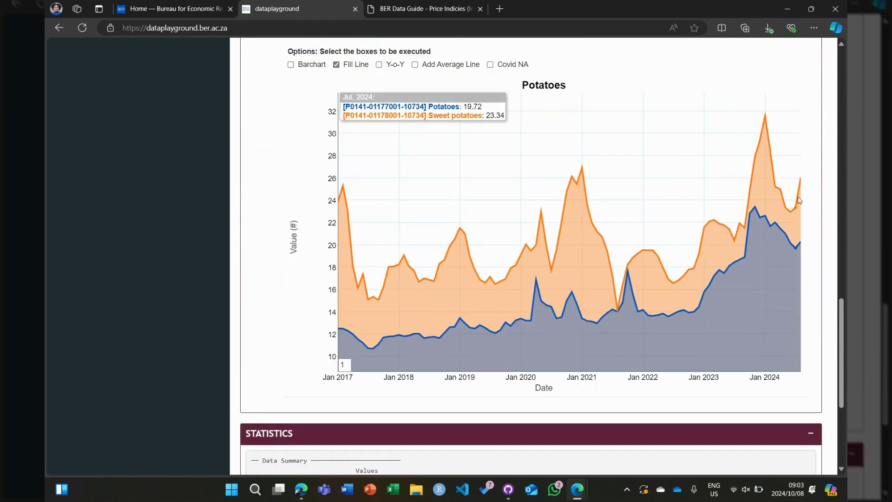
{"action": "scroll", "coordinate": [772, 188], "scroll_direction": "up", "scroll_amount": 1}
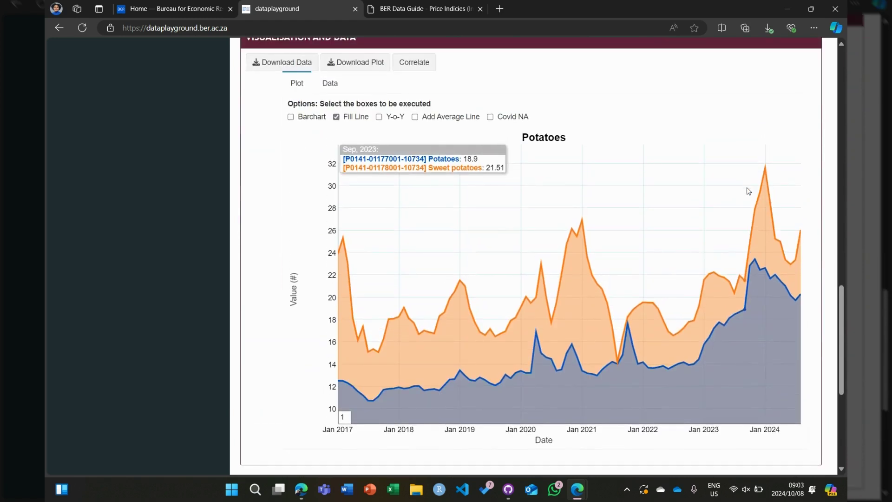